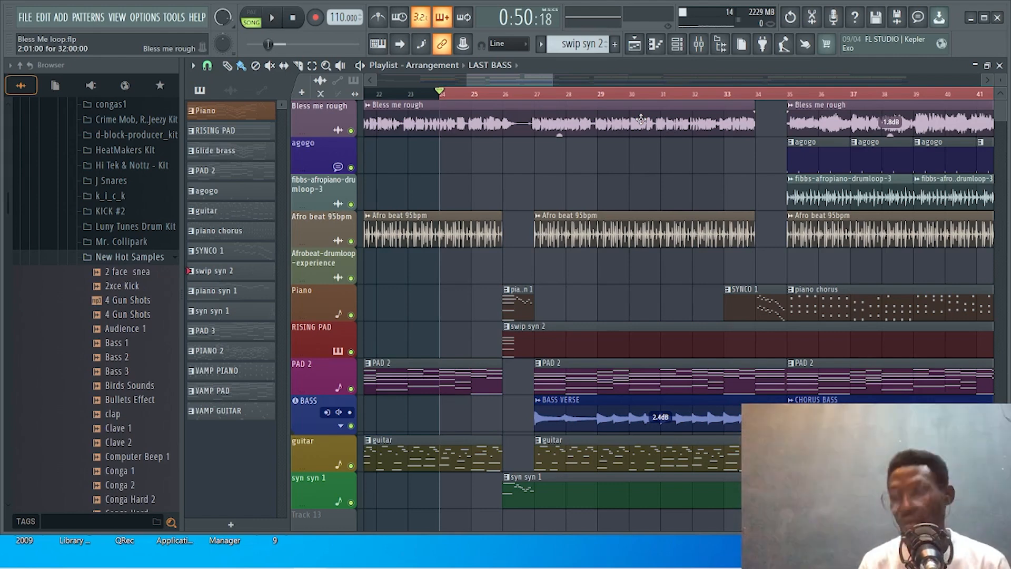
# Step: Solo the BASS channel in the mixer and audition it by itself
pyautogui.click(707, 54)
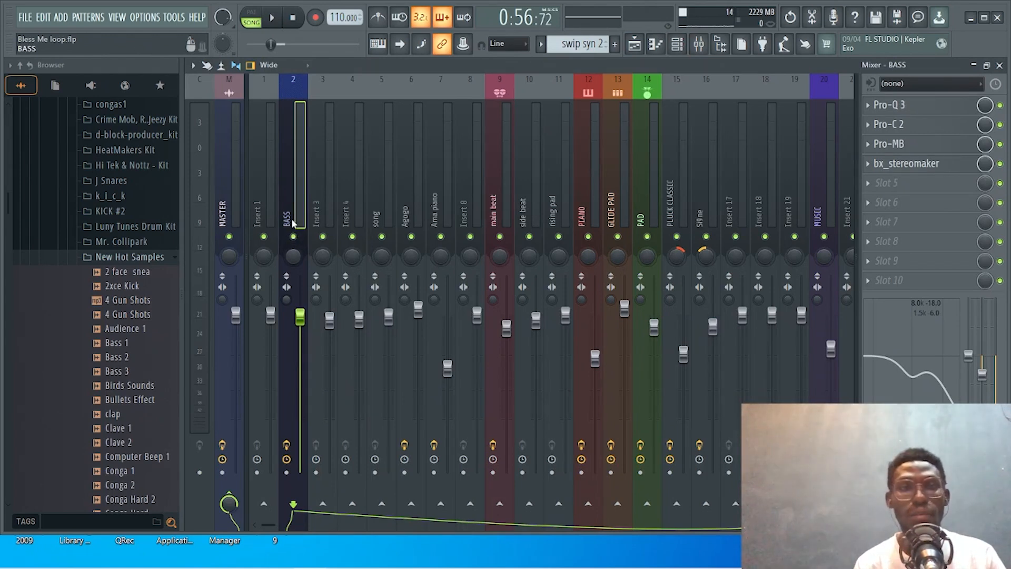
pyautogui.rightClick(294, 237)
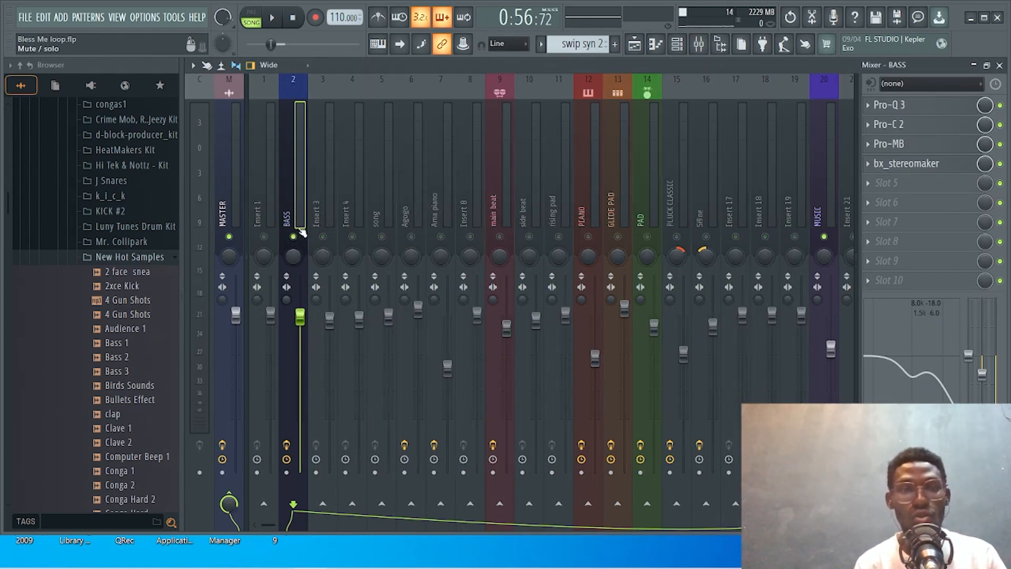
pyautogui.press('space')
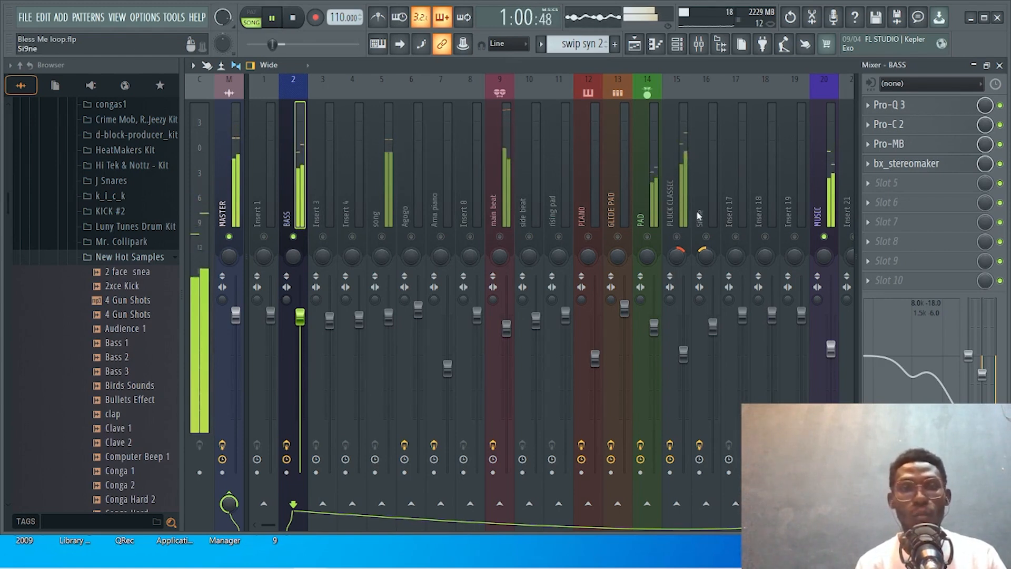
pyautogui.press('space')
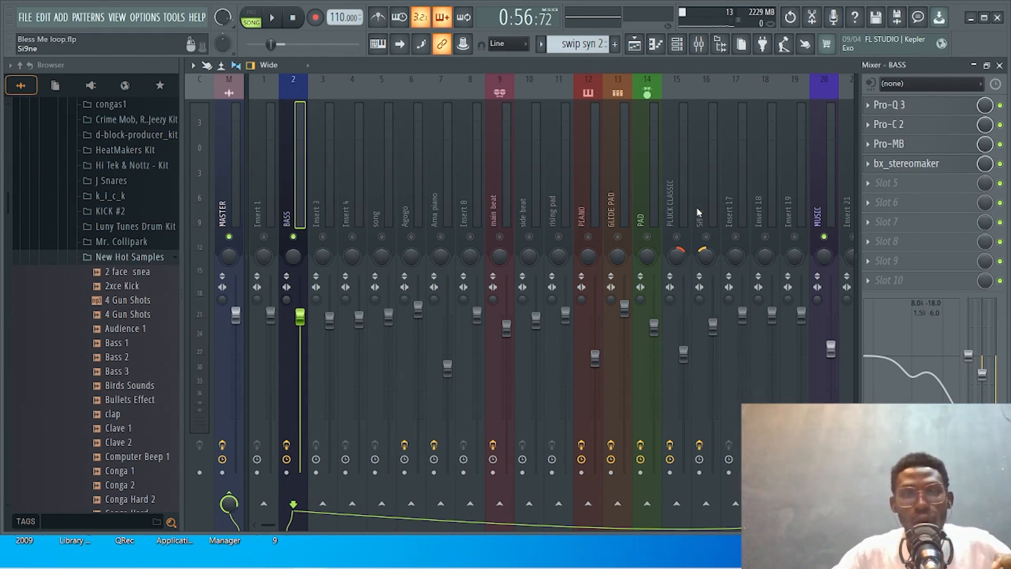
# Step: Toggle the BASS channel's effects to compare the sound, leaving Pro-Q 3 enabled with Pro-C 2, Pro-MB and bx_stereomaker bypassed
pyautogui.click(1000, 105)
pyautogui.click(1000, 124)
pyautogui.click(1000, 144)
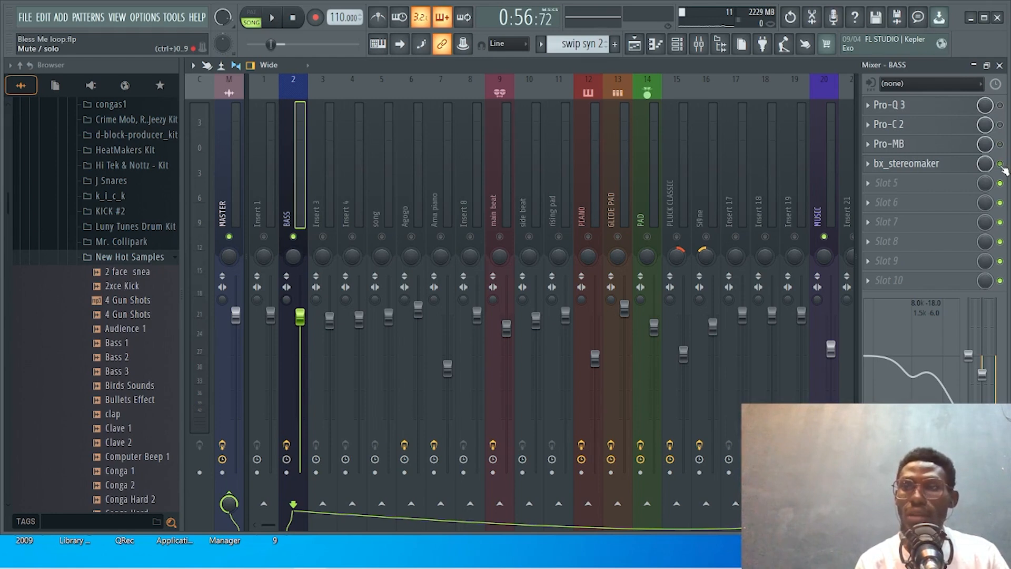
pyautogui.press('space')
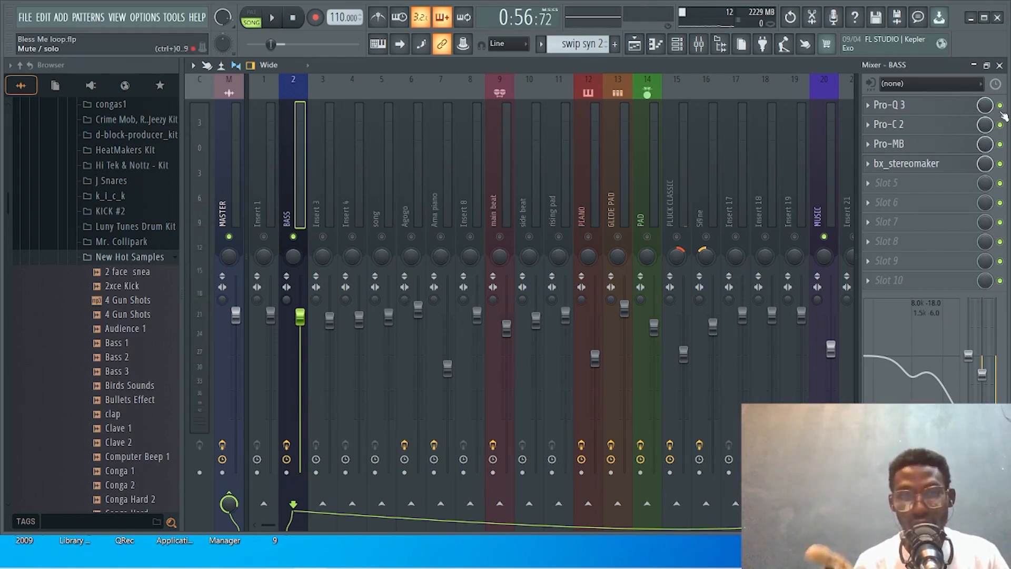
pyautogui.press('space')
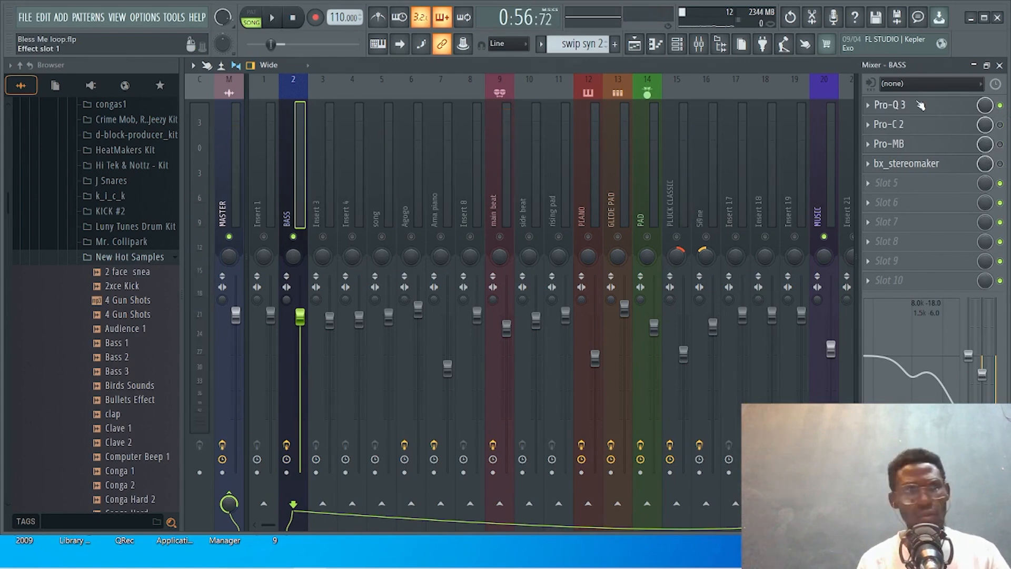
# Step: Open Pro-Q 3 on the BASS channel, select its low-cut band to examine the settings, and save the project
pyautogui.click(890, 105)
pyautogui.moveTo(423, 77); pyautogui.dragTo(453, 90)
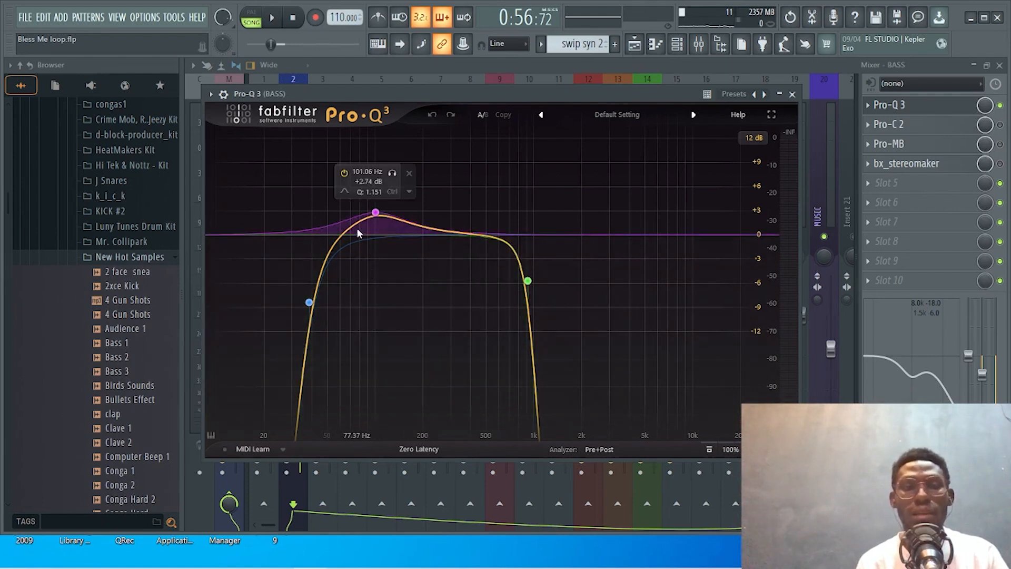
pyautogui.click(310, 304)
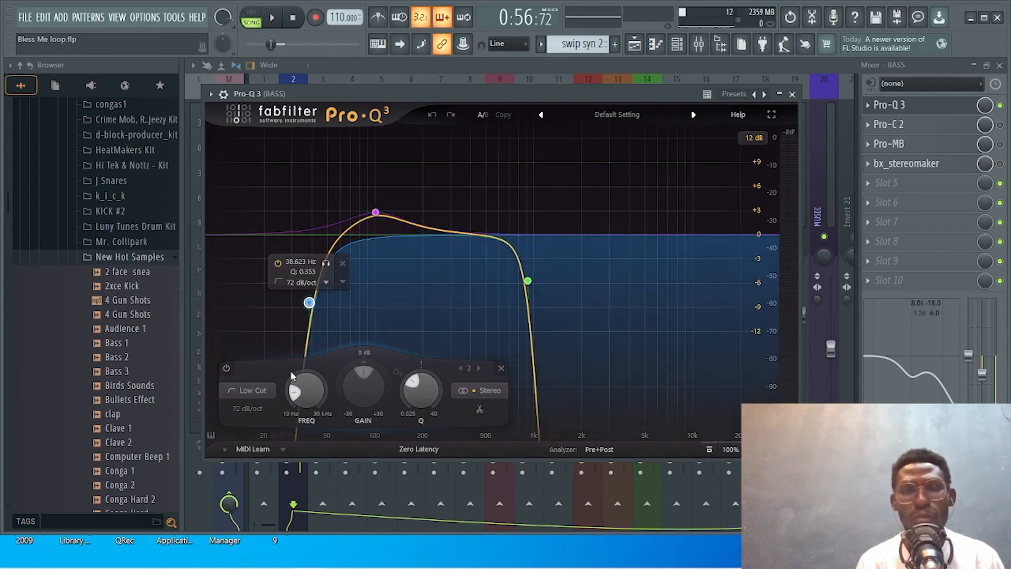
pyautogui.hotkey('ctrl', 's')
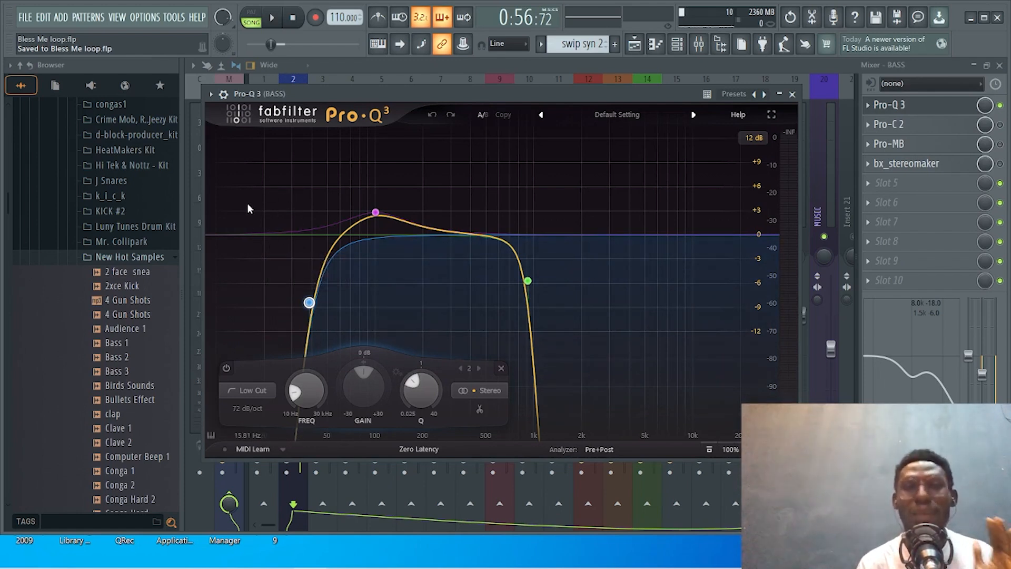
# Step: Load the bass preset DI Attack Enhancer bM into Pro-C 2 on the BASS channel and audition it
pyautogui.moveTo(319, 388)
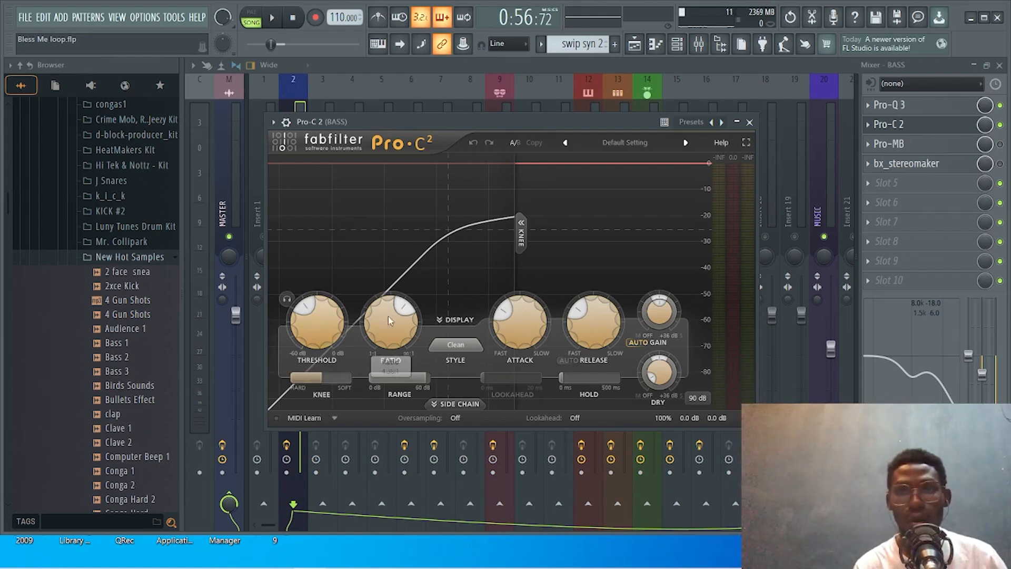
pyautogui.click(647, 142)
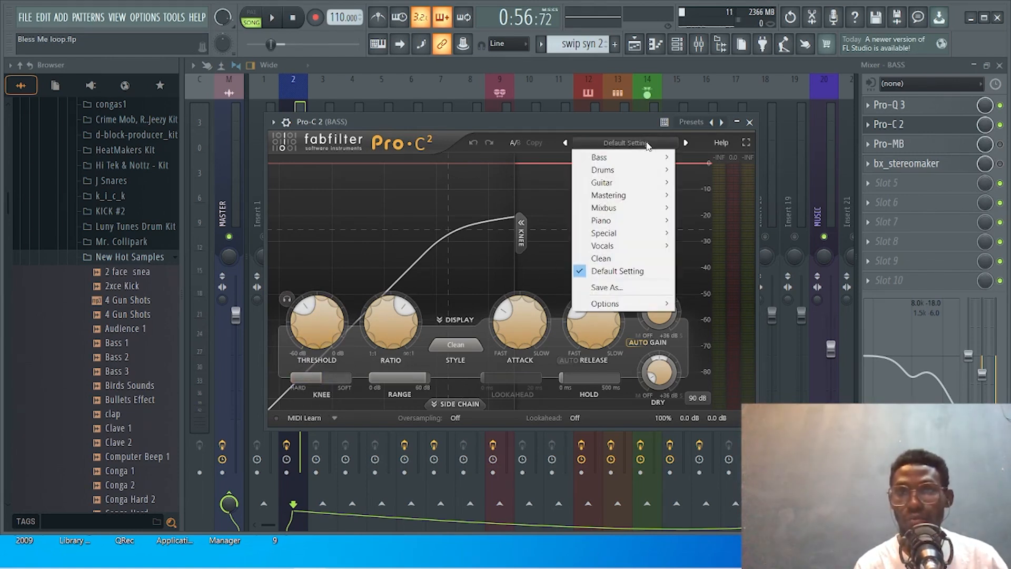
pyautogui.moveTo(633, 157)
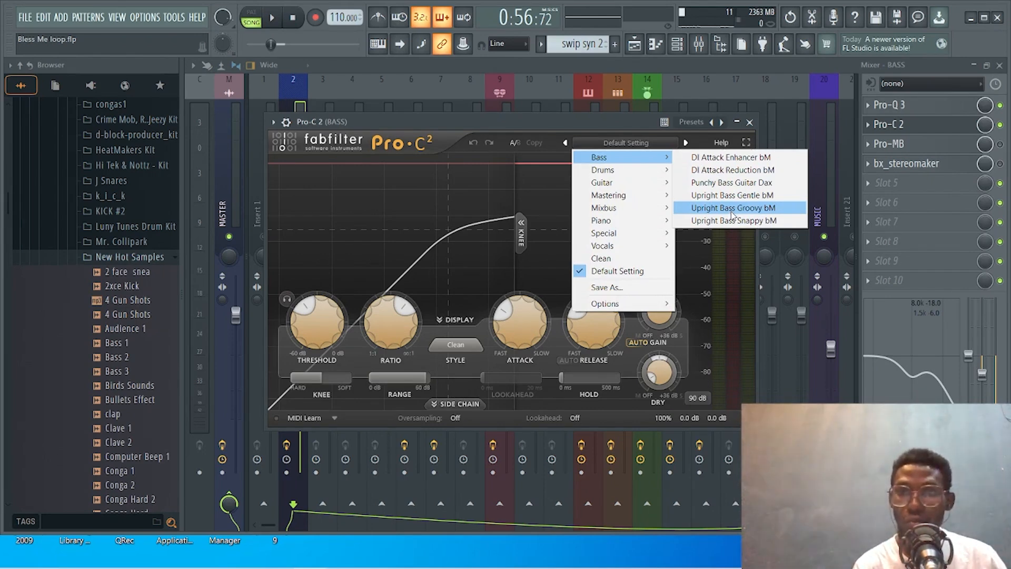
pyautogui.click(727, 164)
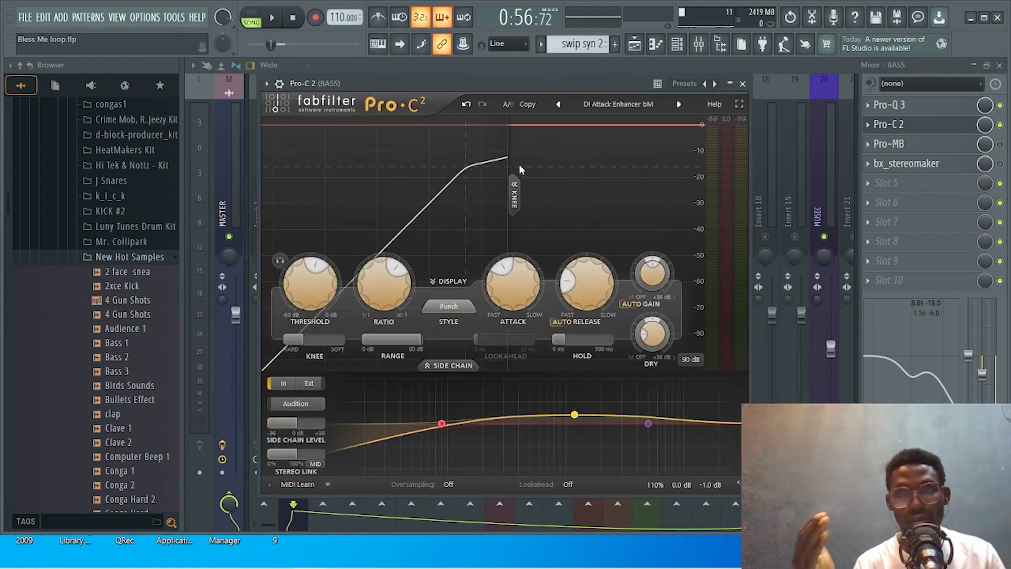
pyautogui.press('space')
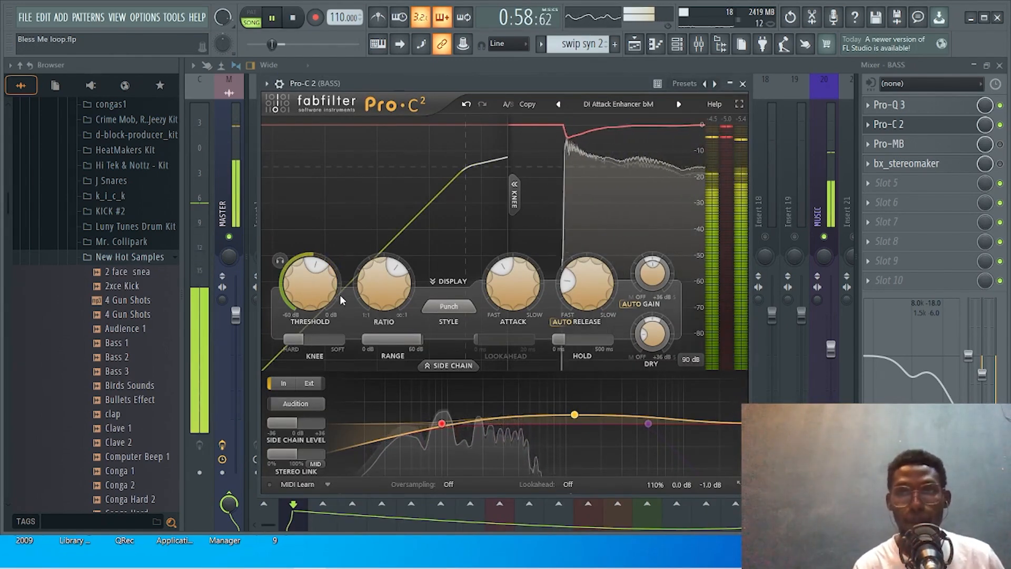
pyautogui.moveTo(359, 290)
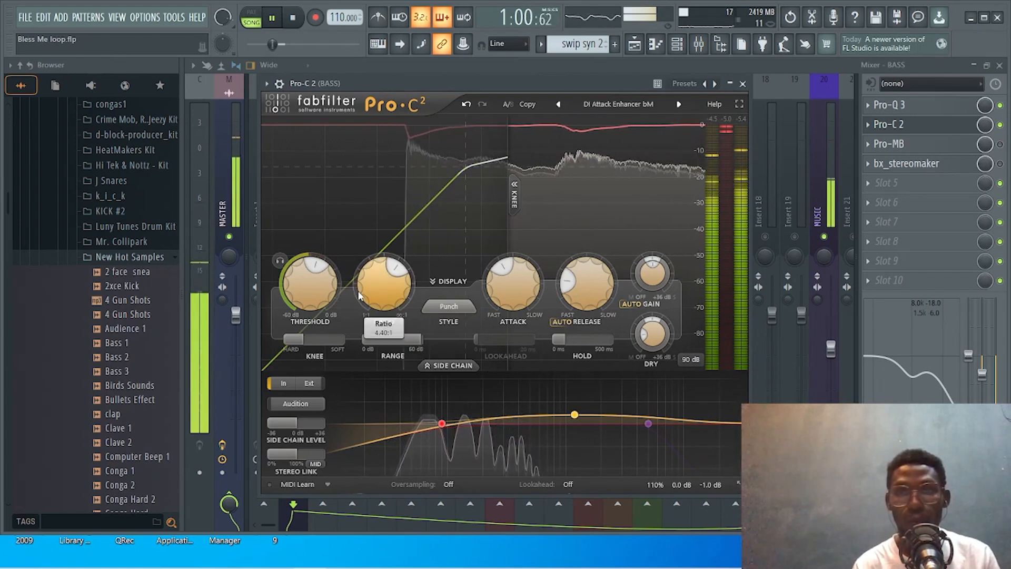
pyautogui.press('space')
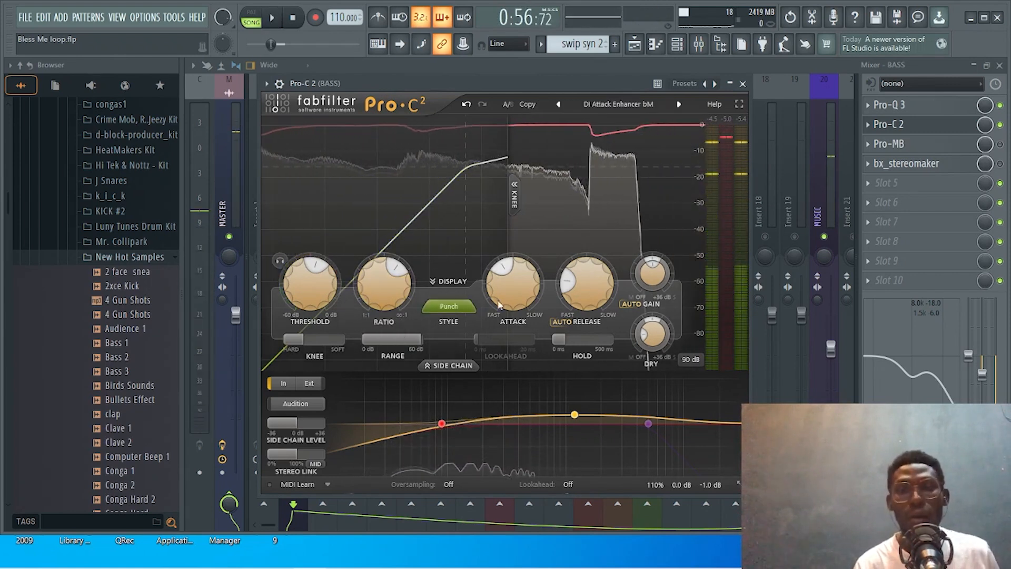
# Step: Shorten the attack in Pro-C 2 and raise the release to 30.8%
pyautogui.moveTo(523, 293)
pyautogui.moveTo(521, 290); pyautogui.dragTo(528, 326)
pyautogui.moveTo(574, 293); pyautogui.dragTo(579, 275)
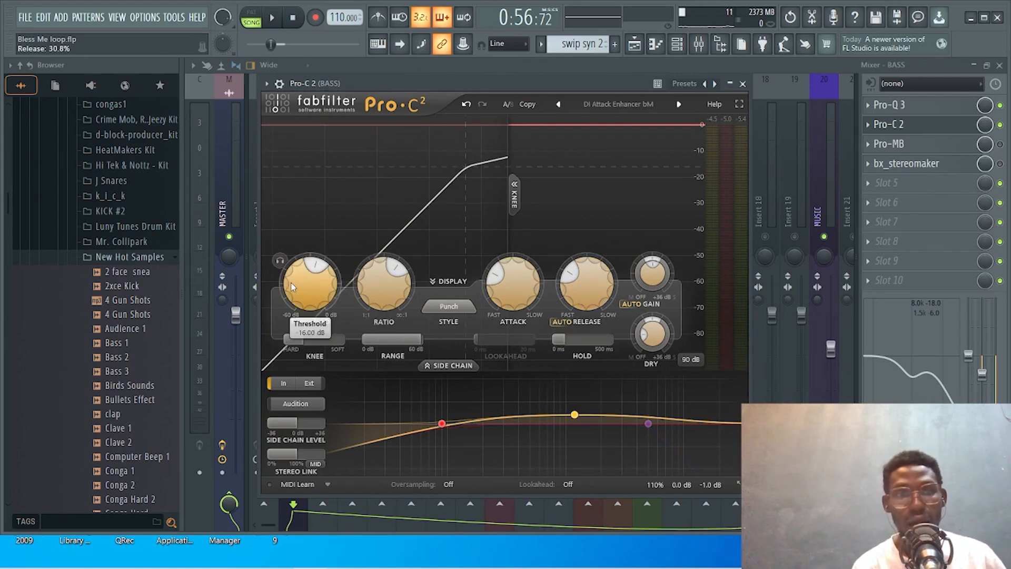
# Step: Lower the Pro-C 2 threshold to -18.51 dB and audition the compressed bass
pyautogui.moveTo(291, 283)
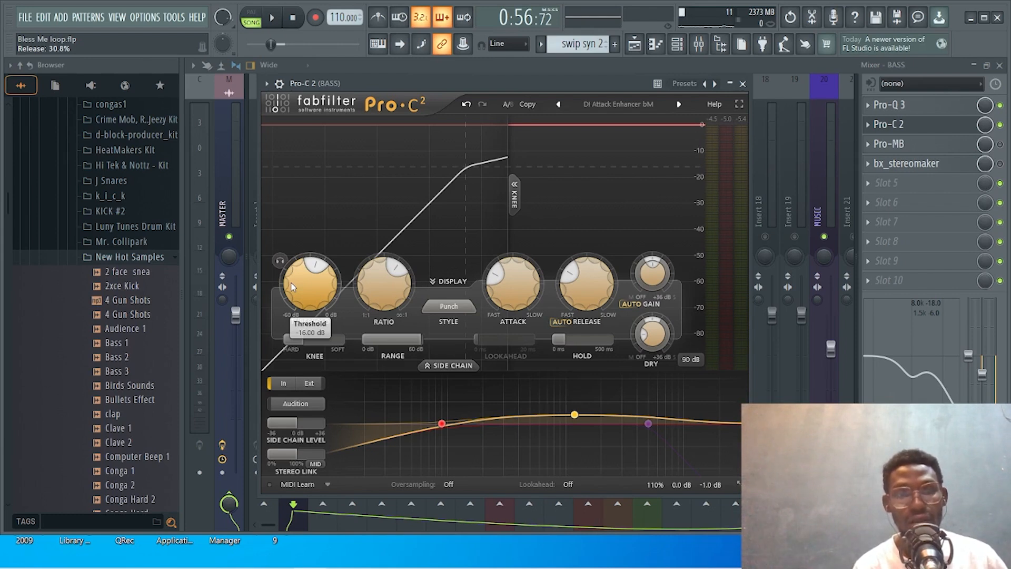
pyautogui.moveTo(292, 286); pyautogui.dragTo(293, 300)
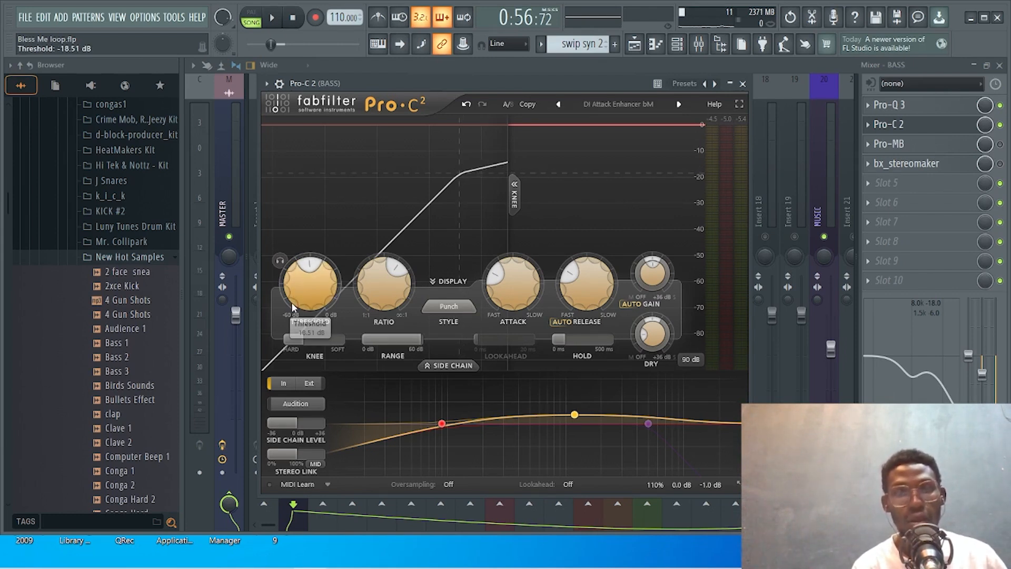
pyautogui.press('space')
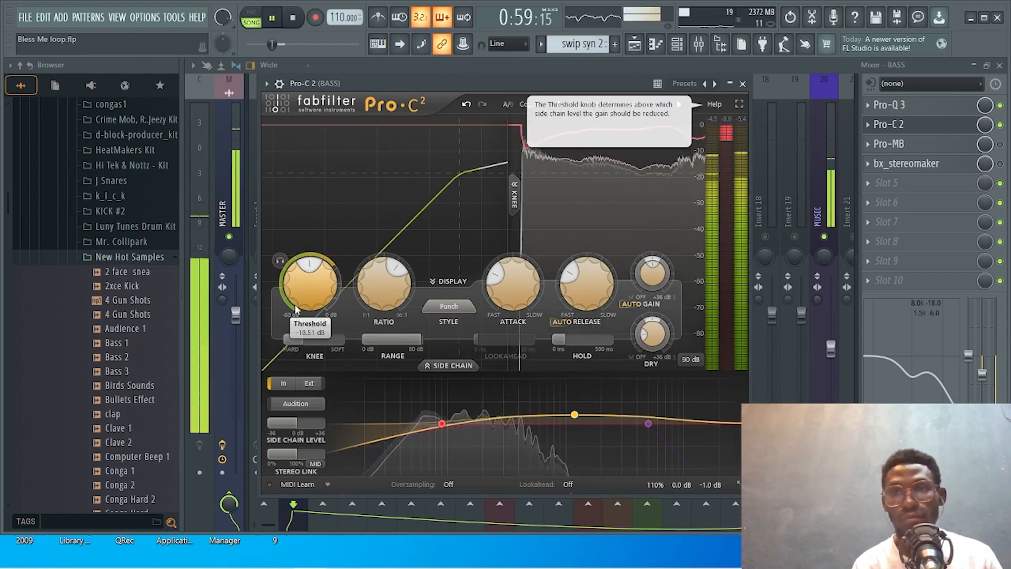
pyautogui.press('space')
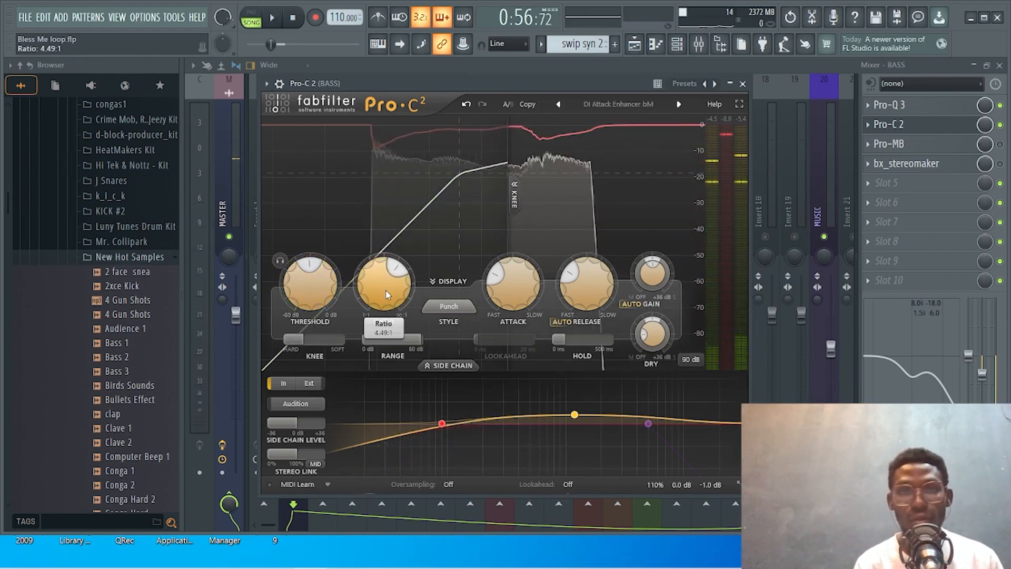
# Step: Raise the Pro-C 2 ratio to 5.03:1, audition the bass, then save the project and close the compressor
pyautogui.moveTo(384, 288); pyautogui.dragTo(383, 280)
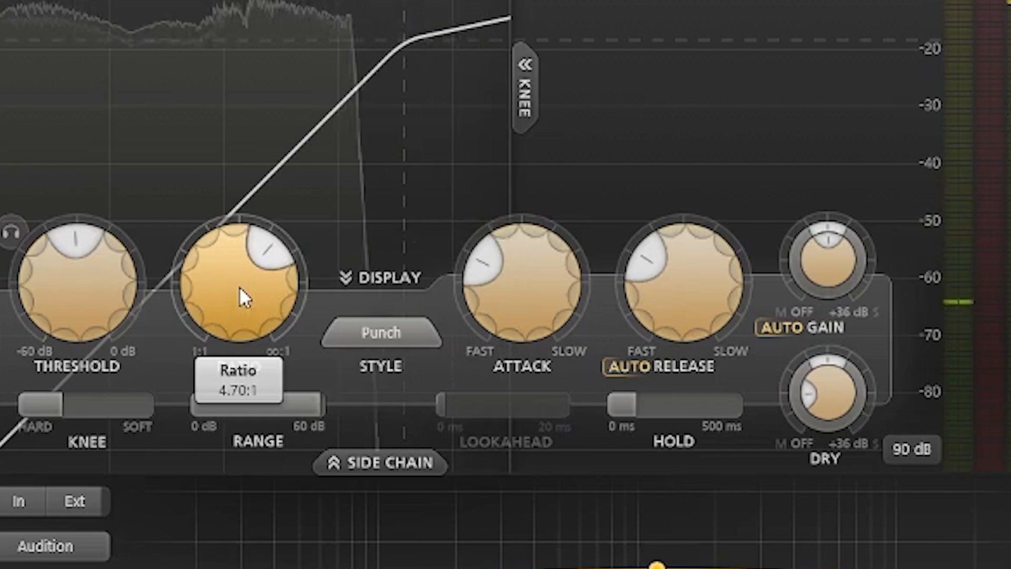
pyautogui.moveTo(237, 277); pyautogui.dragTo(238, 267)
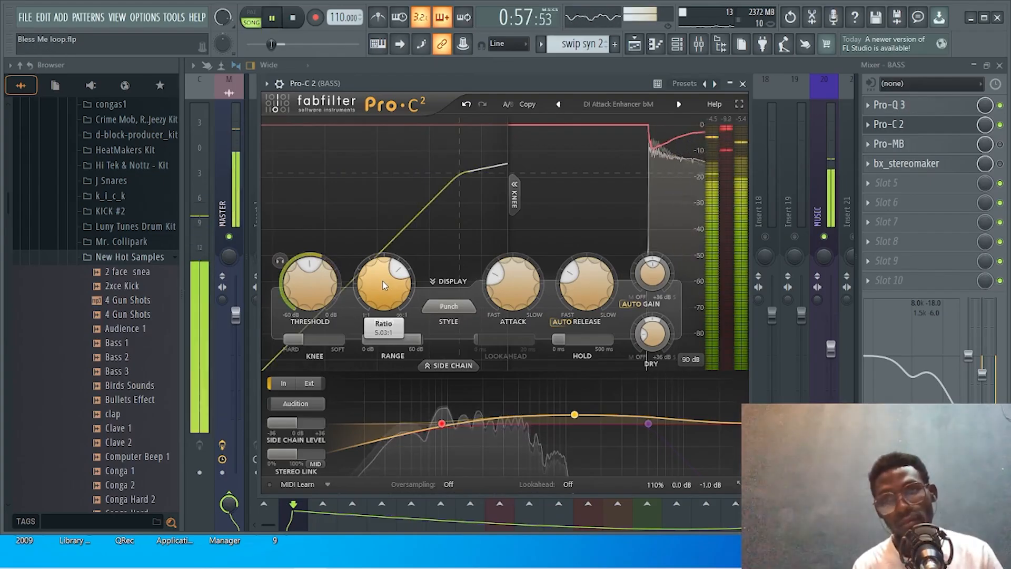
pyautogui.press('space')
pyautogui.hotkey('ctrl', 's')
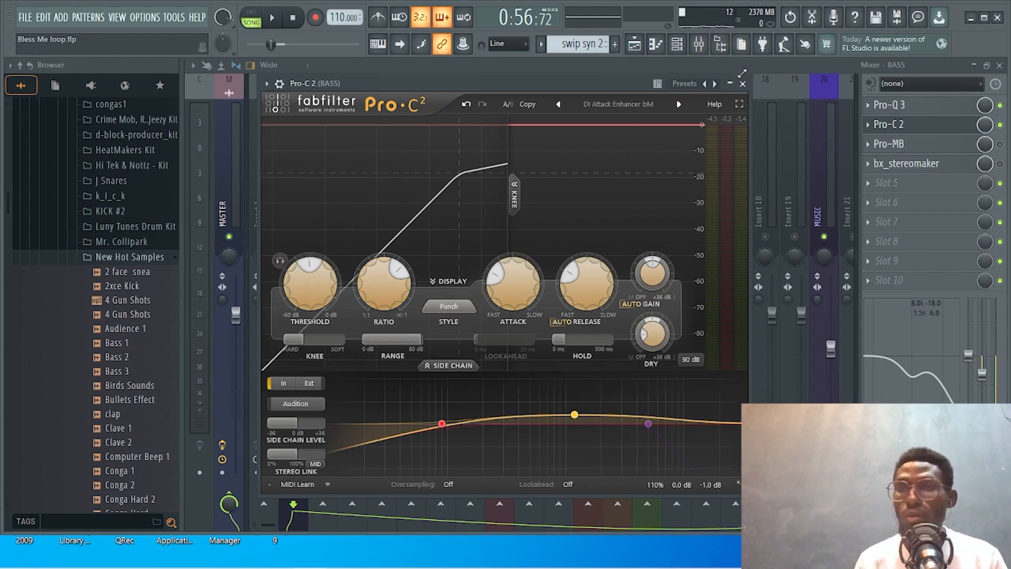
pyautogui.click(743, 84)
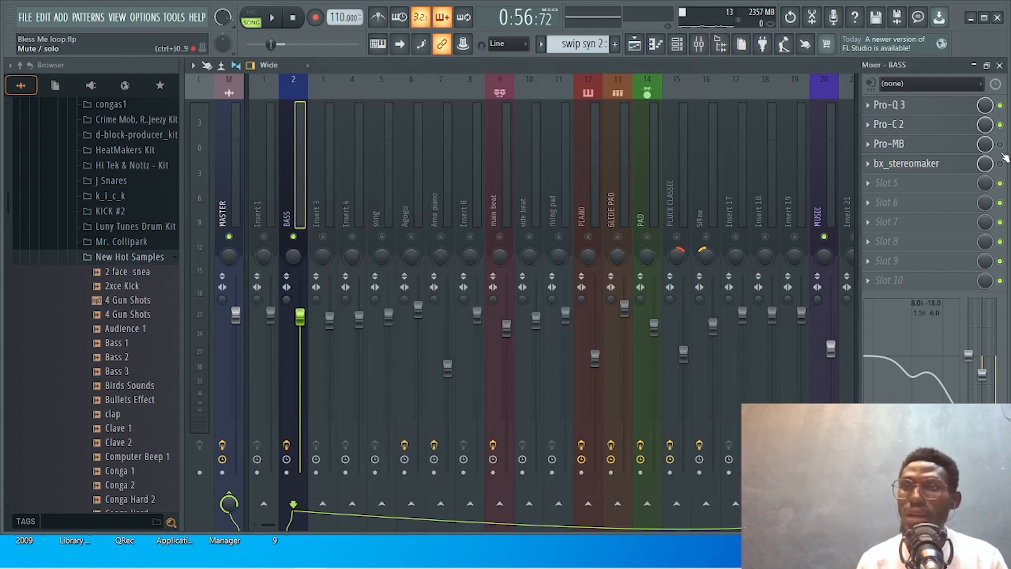
# Step: Enable and open Pro-MB on the BASS channel, and set the crossover above the lowest band to 60 Hz
pyautogui.click(1000, 145)
pyautogui.click(955, 146)
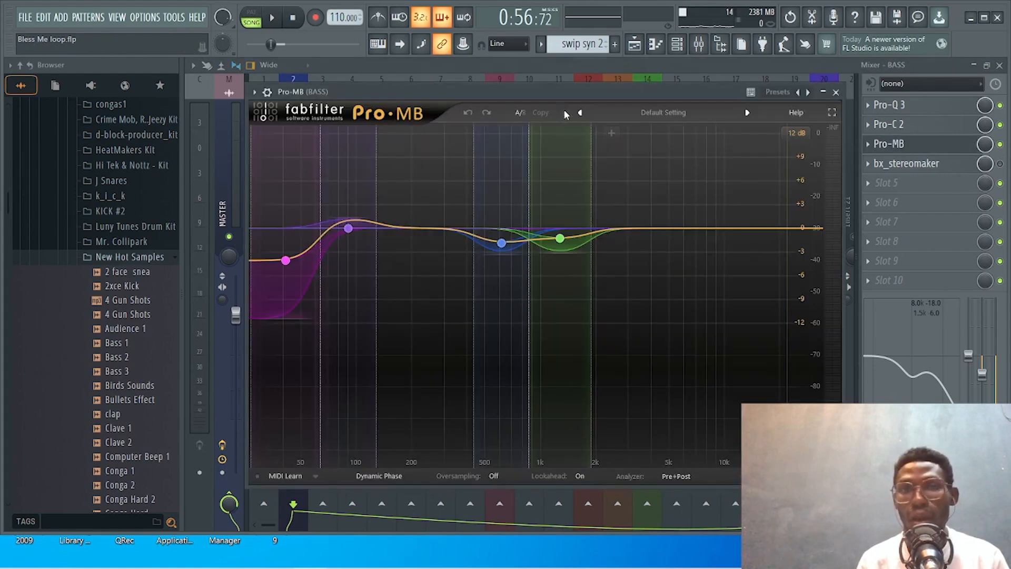
pyautogui.moveTo(540, 91); pyautogui.dragTo(525, 90)
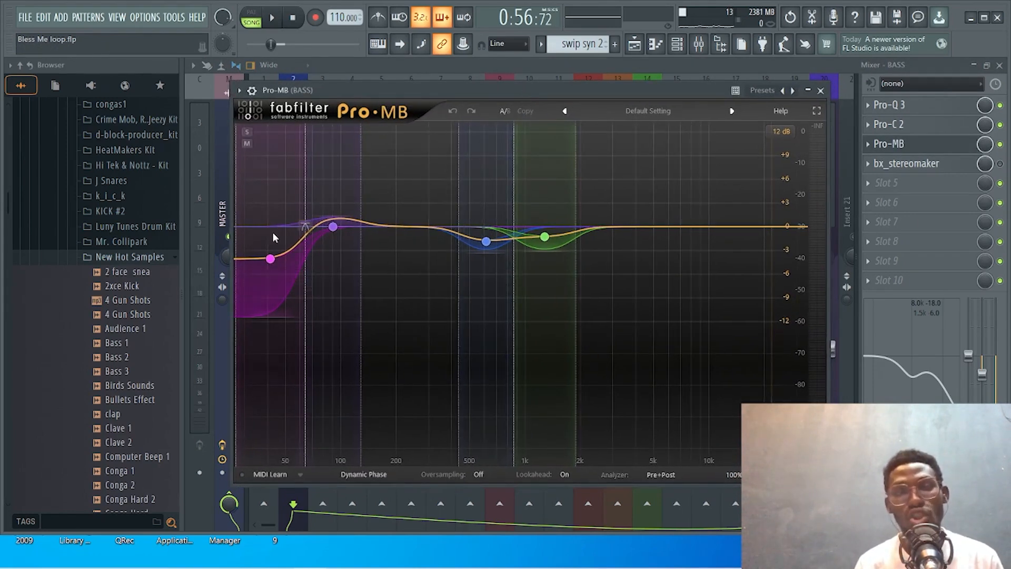
pyautogui.moveTo(304, 226); pyautogui.dragTo(299, 224)
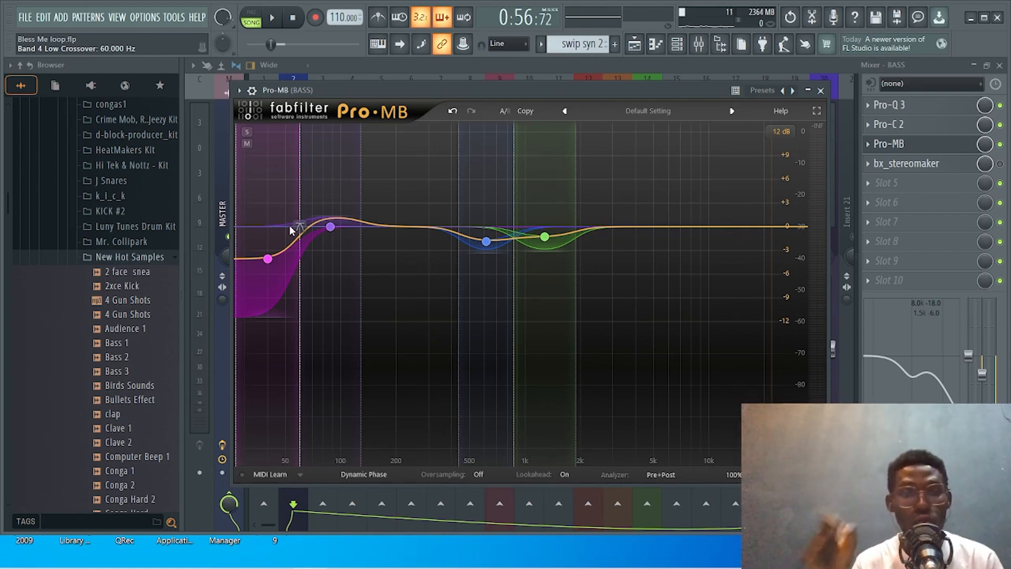
# Step: Solo the lowest band in Pro-MB and audition it
pyautogui.moveTo(247, 133)
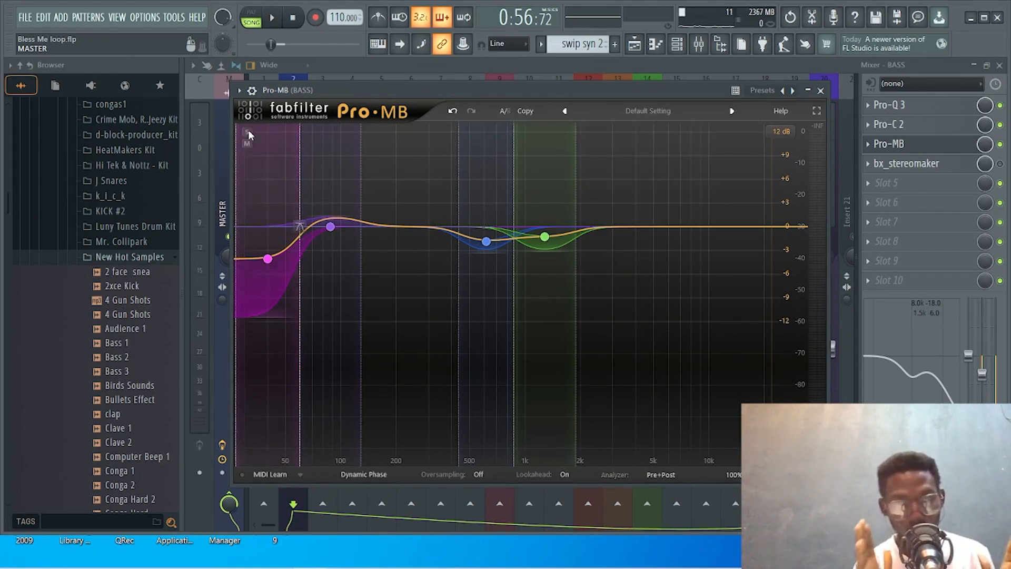
pyautogui.click(247, 132)
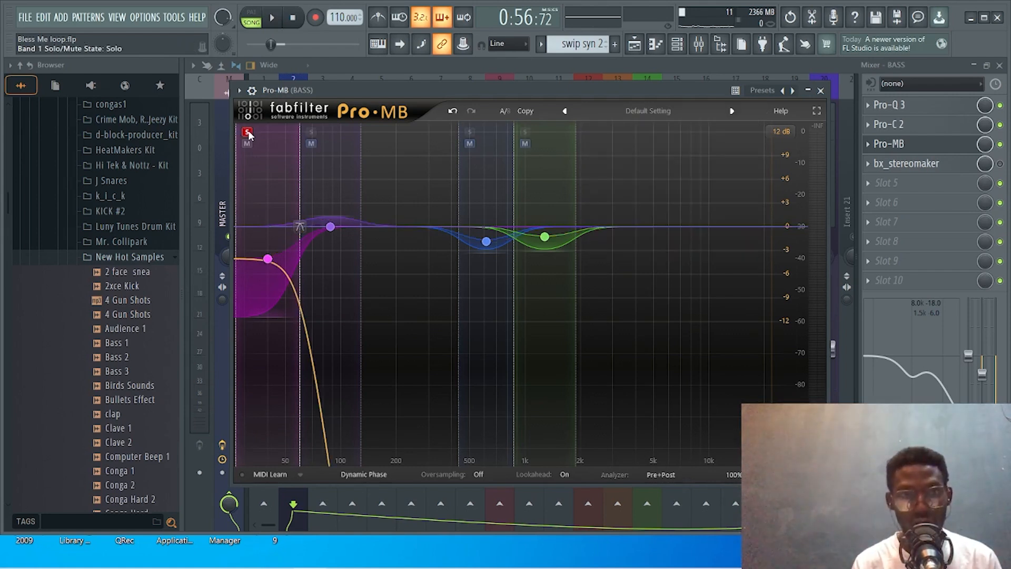
pyautogui.press('space')
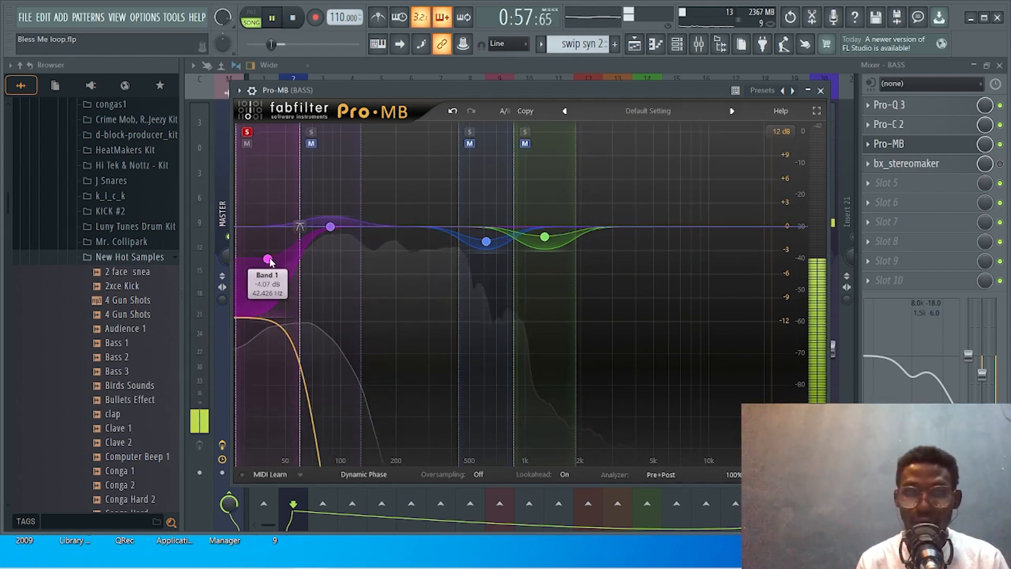
pyautogui.press('space')
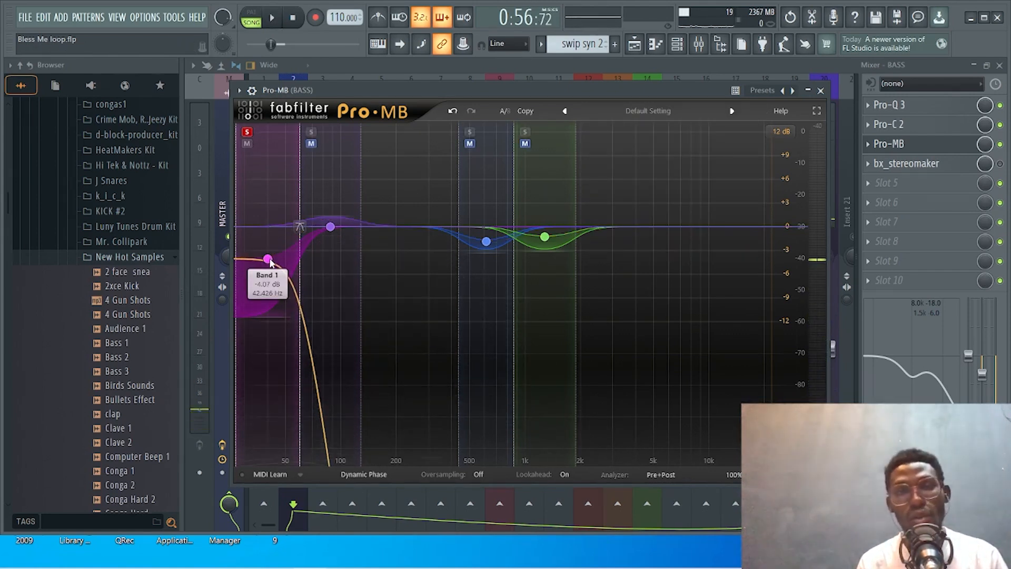
# Step: Set the Band 1 level to -2.07 dB, raise its attack and release, and audition the soloed band
pyautogui.click(268, 258)
pyautogui.moveTo(268, 258); pyautogui.dragTo(267, 243)
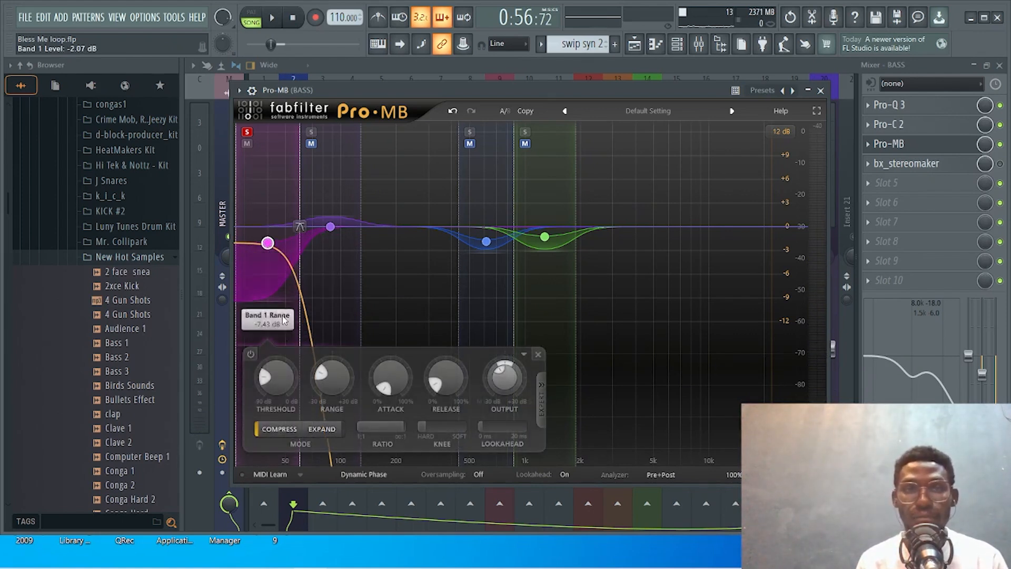
pyautogui.moveTo(390, 381); pyautogui.dragTo(443, 380)
pyautogui.press('space')
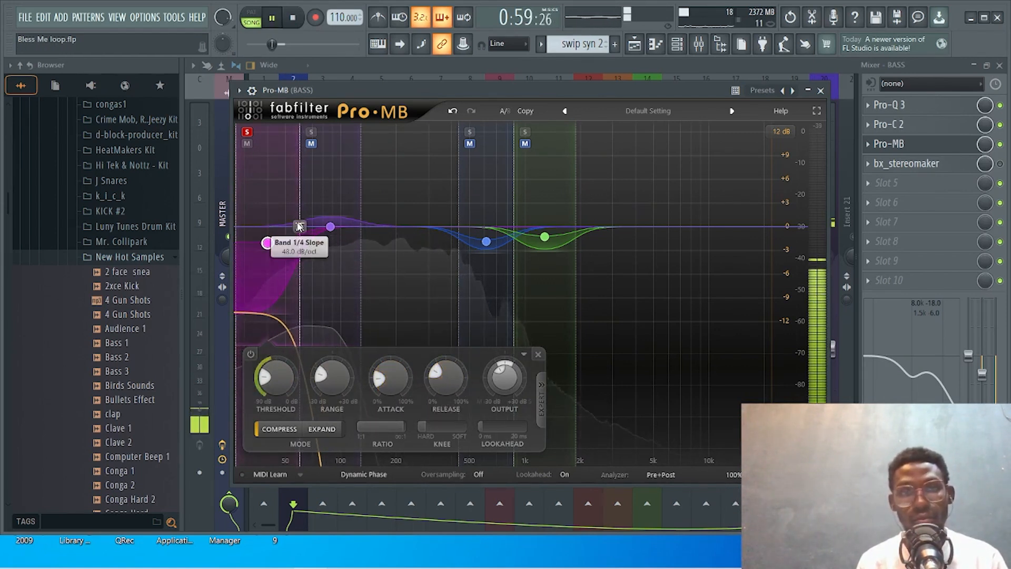
# Step: Stop playback, replace the Band 1 solo with a solo on Band 4, and audition that band
pyautogui.press('space')
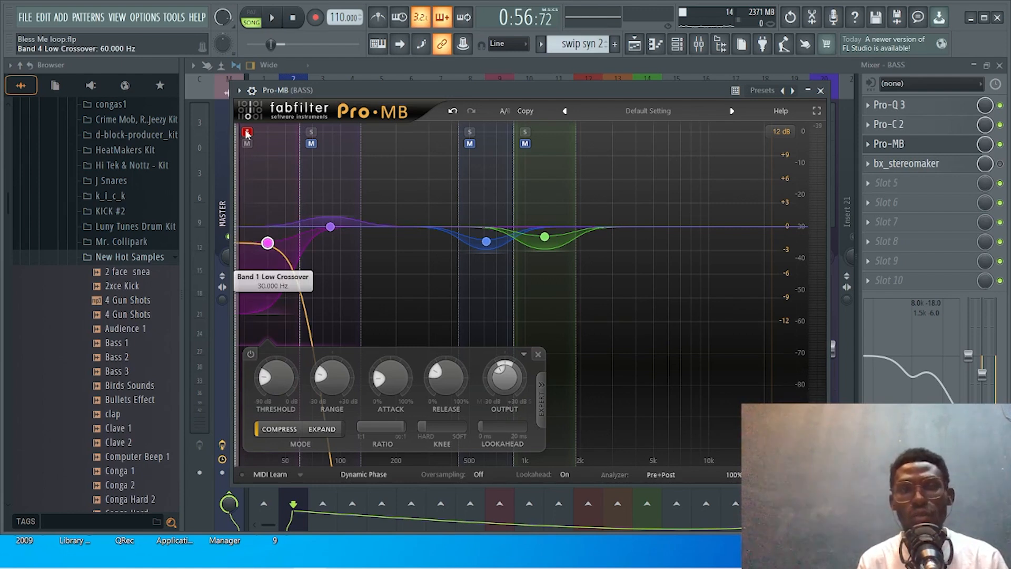
pyautogui.moveTo(246, 133)
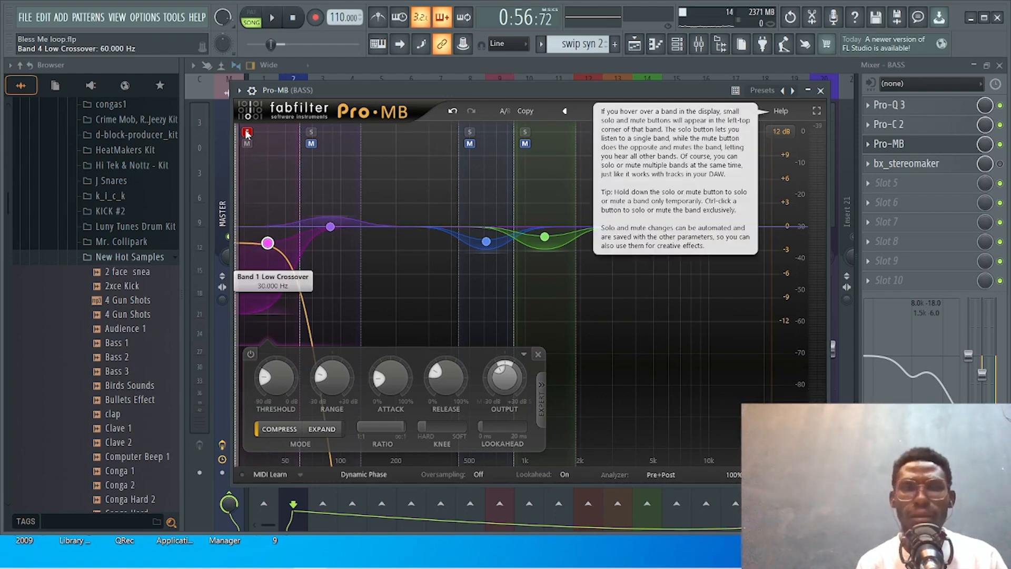
pyautogui.click(246, 133)
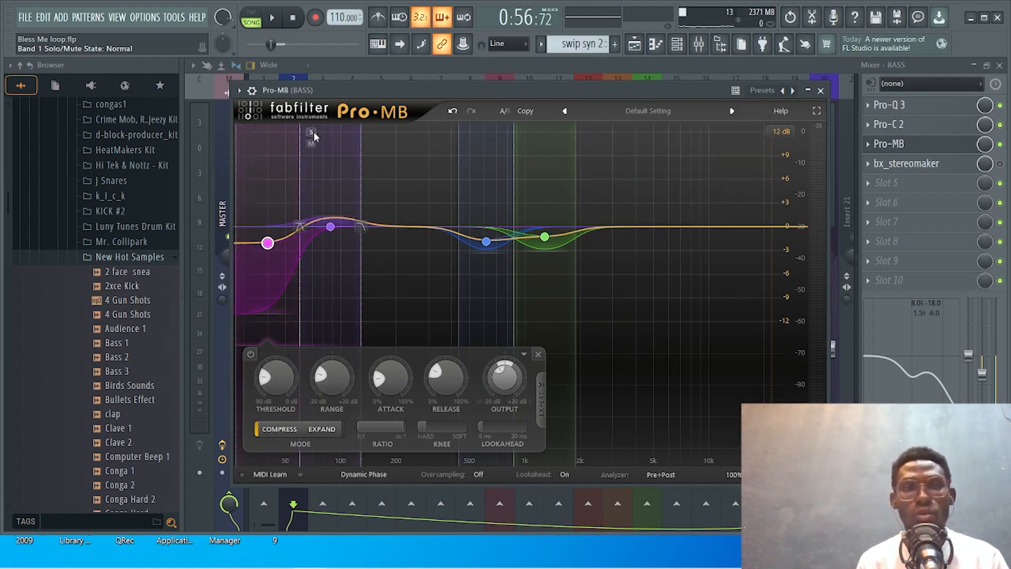
pyautogui.click(312, 132)
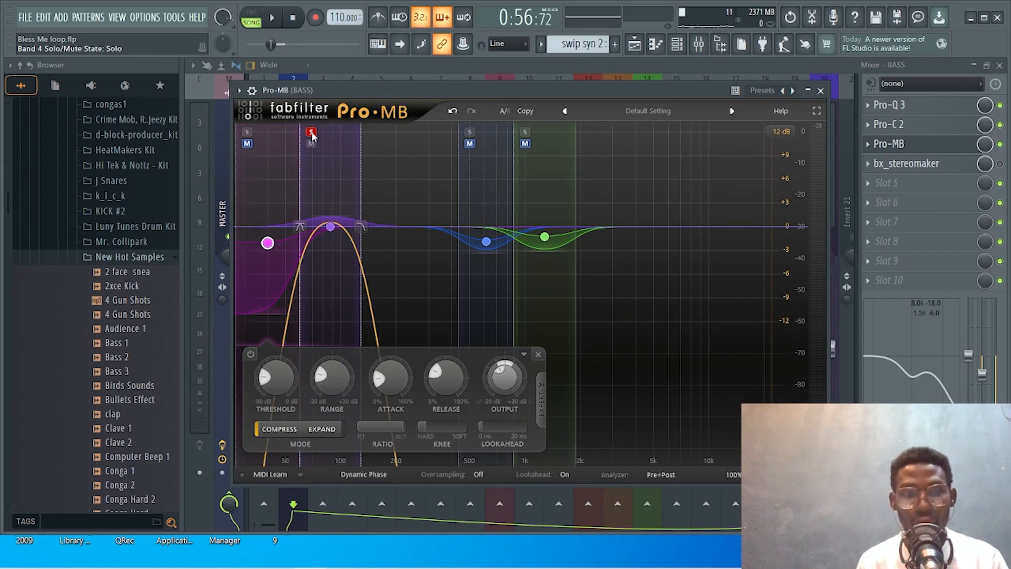
pyautogui.press('space')
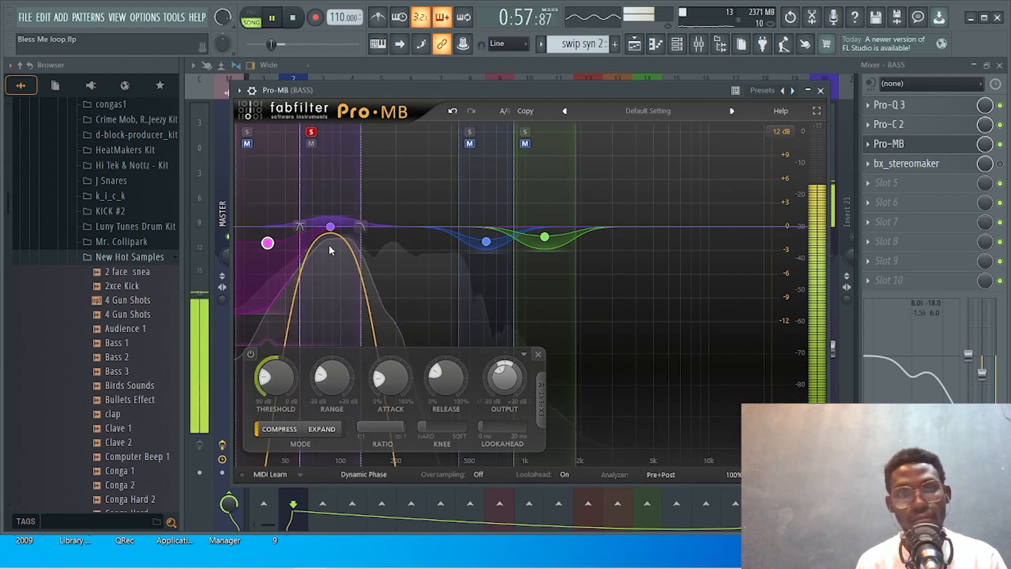
pyautogui.press('space')
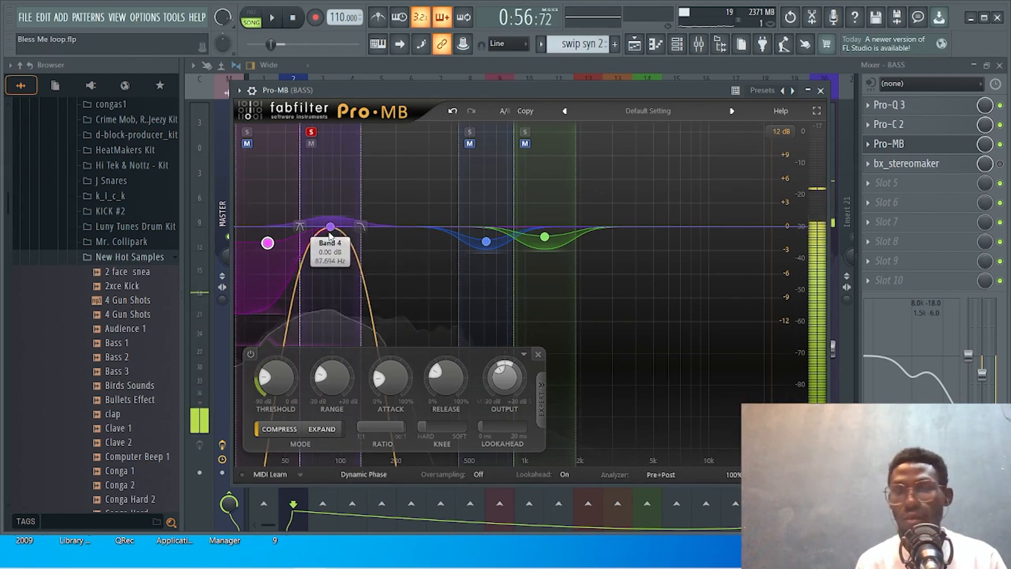
# Step: Set Band 4's high crossover to 140.55 Hz, threshold to -47.69 dB and release to 47.7% while auditioning it
pyautogui.moveTo(361, 227); pyautogui.dragTo(363, 229)
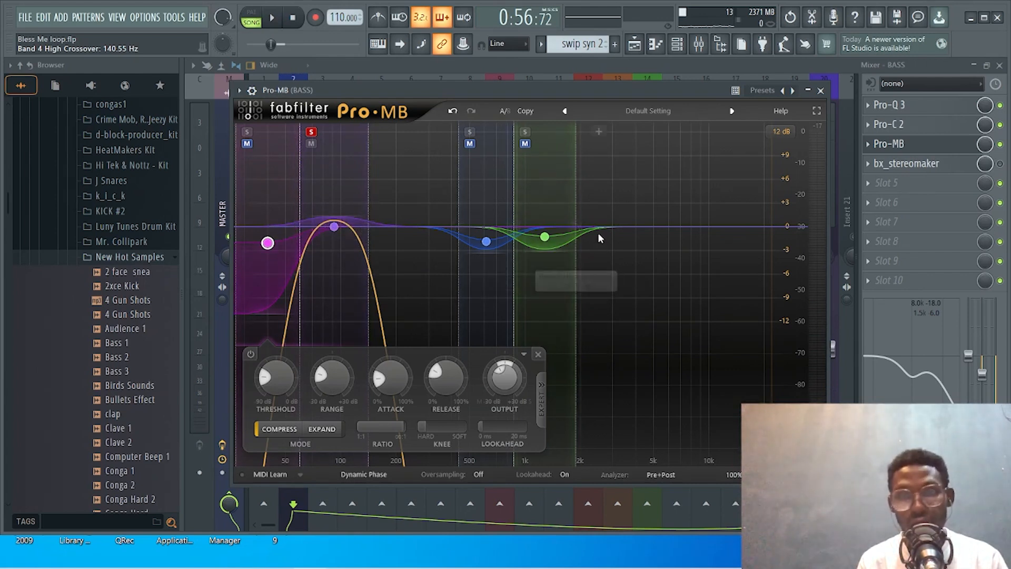
pyautogui.click(334, 227)
pyautogui.press('space')
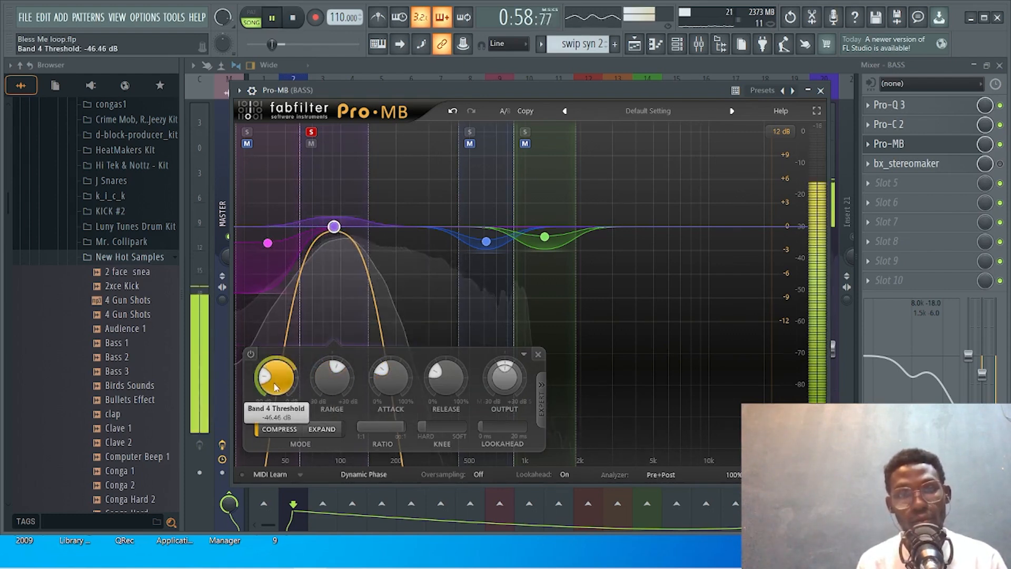
pyautogui.press('space')
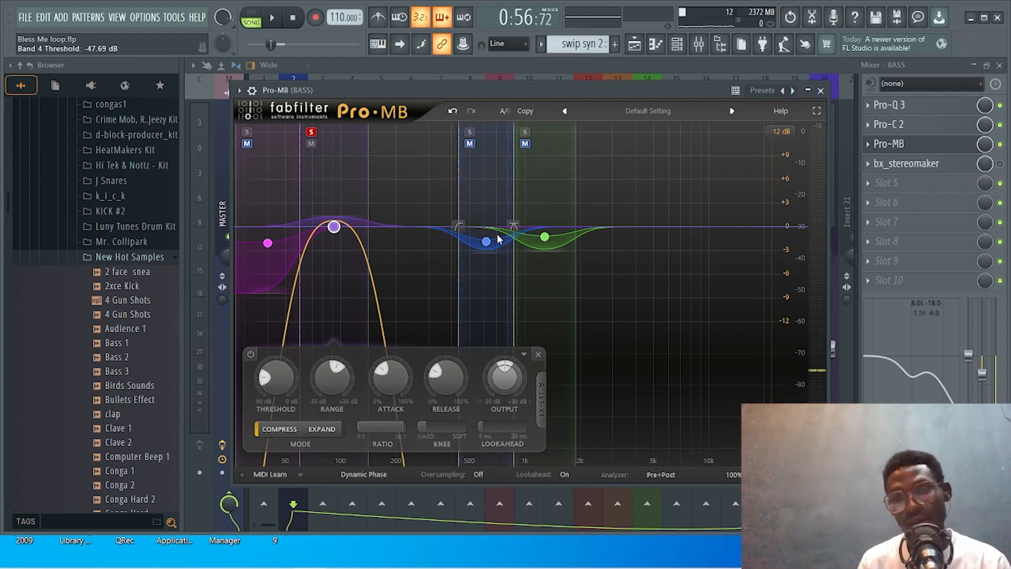
pyautogui.moveTo(445, 378); pyautogui.dragTo(444, 376)
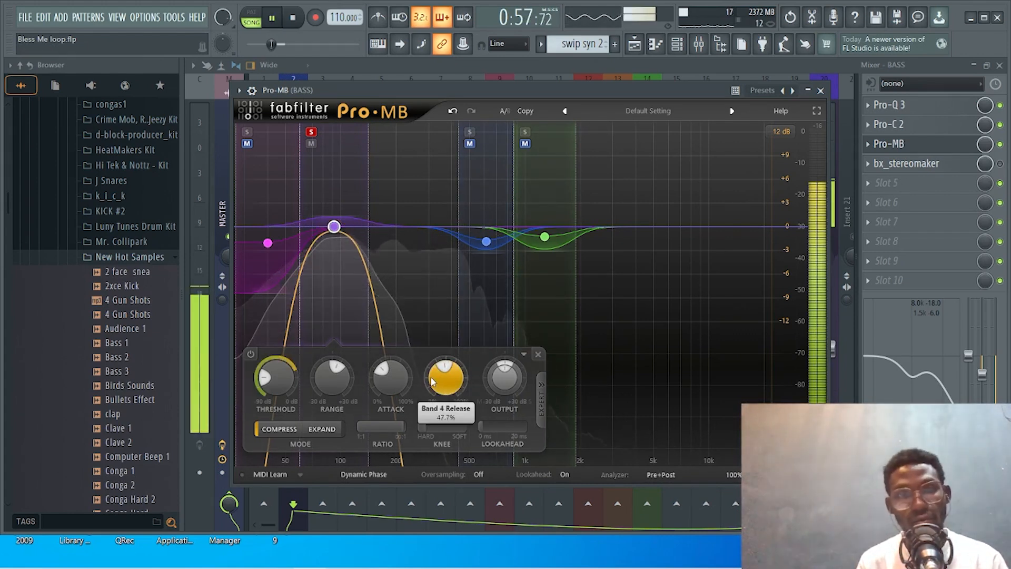
# Step: Set Band 2's low crossover to 403.98 Hz and audition Band 2 soloed in place of Band 4
pyautogui.click(247, 132)
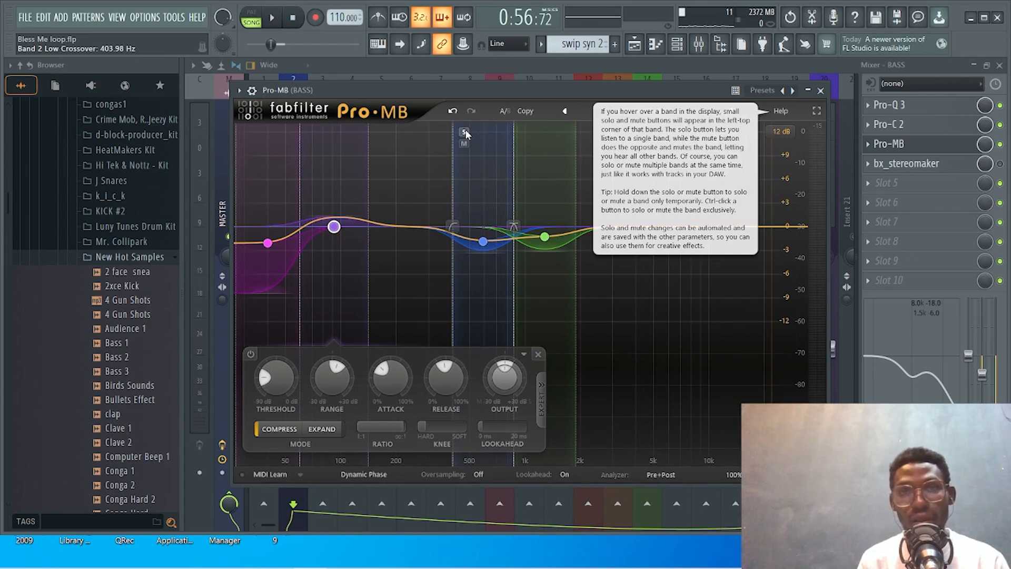
pyautogui.click(465, 132)
pyautogui.press('space')
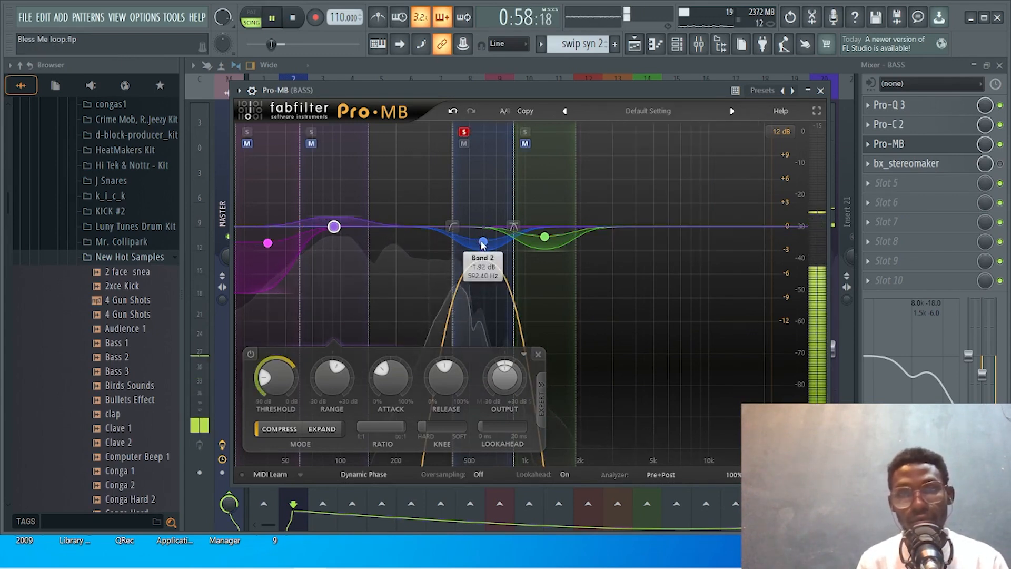
pyautogui.press('space')
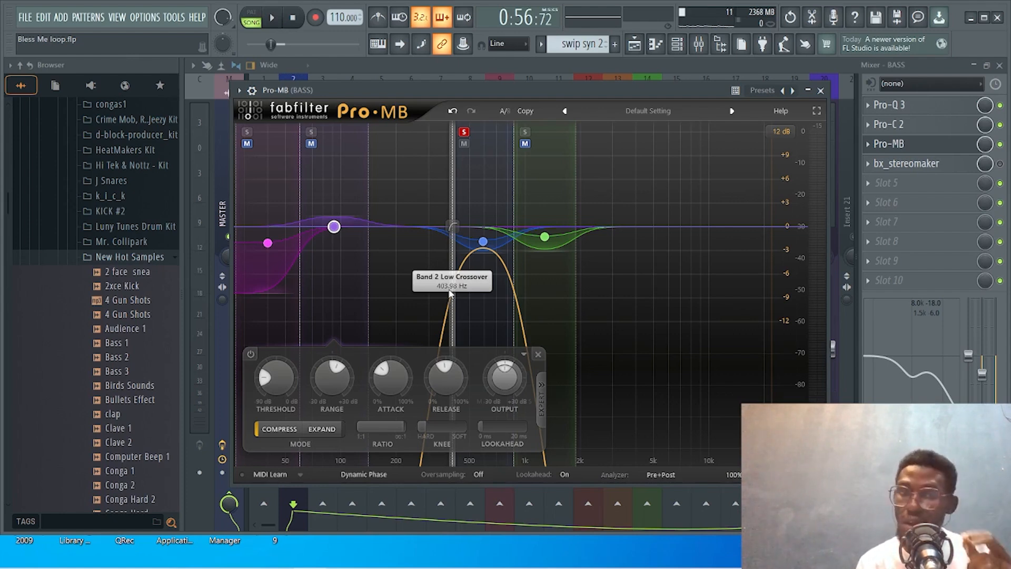
# Step: Set Band 2's level to -1.93 dB, release to 37.0% and threshold to -61.32 dB
pyautogui.click(489, 278)
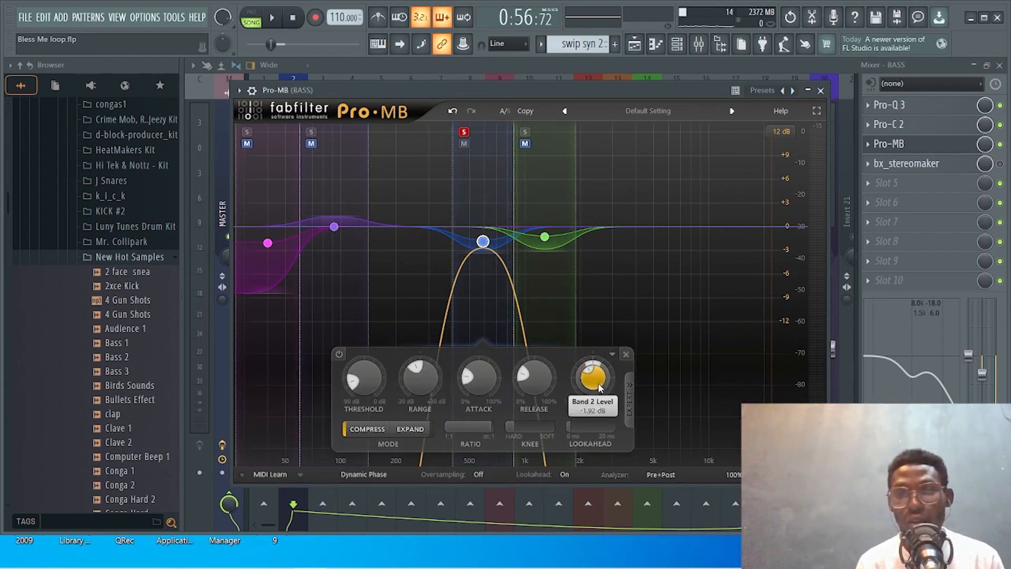
pyautogui.click(598, 389)
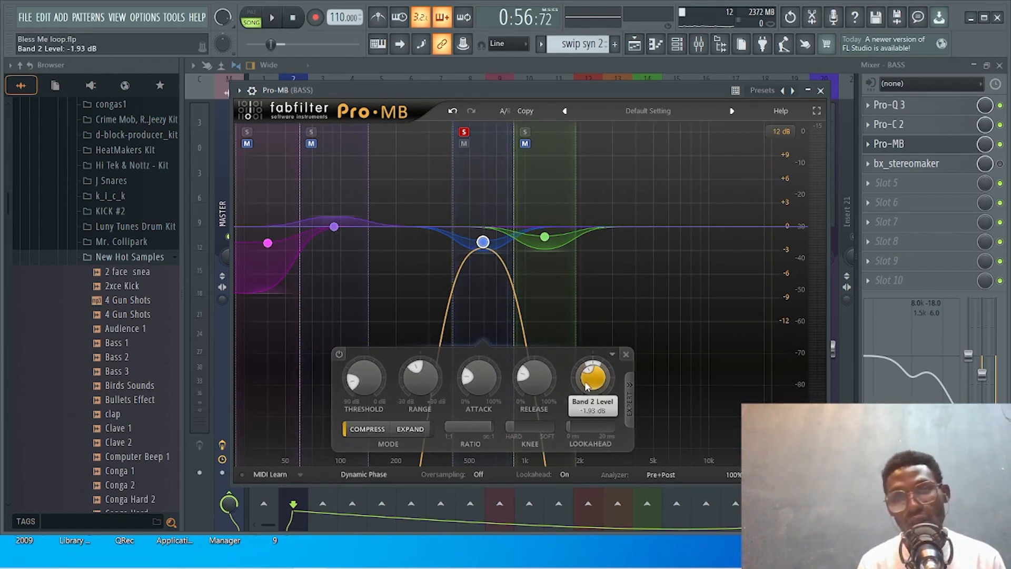
pyautogui.scroll(3, 536, 380)
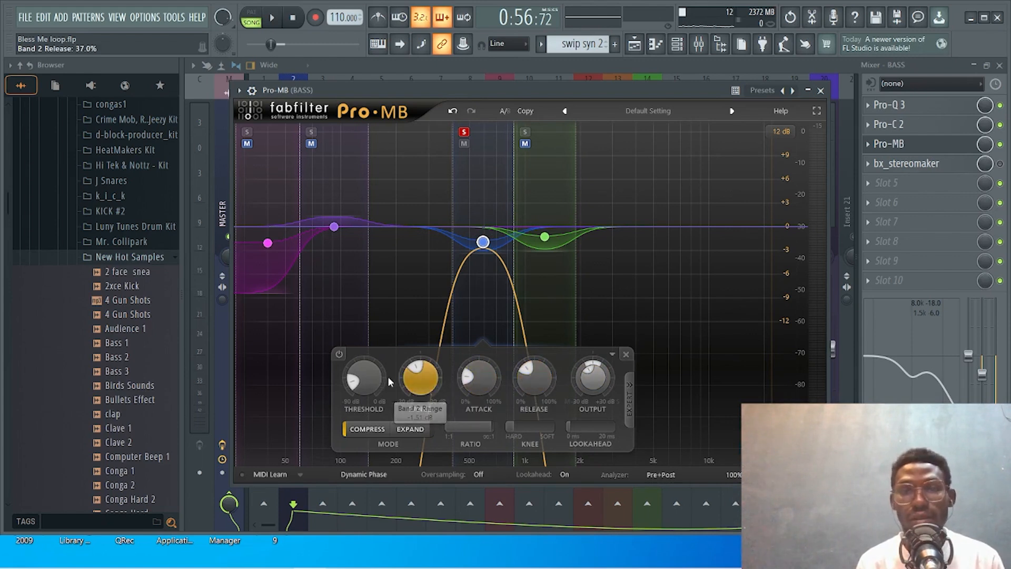
pyautogui.moveTo(374, 385)
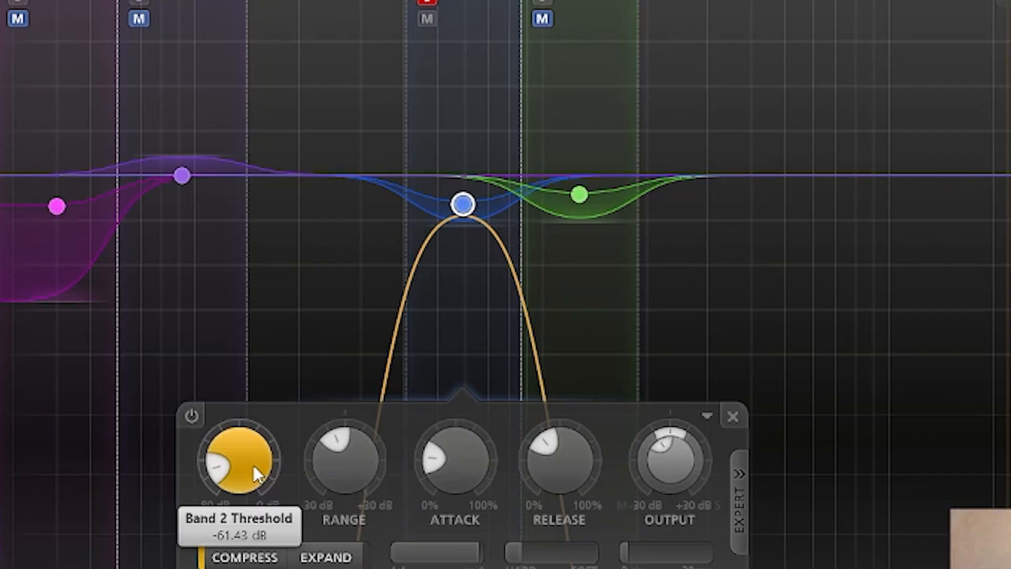
pyautogui.moveTo(254, 466); pyautogui.dragTo(255, 464)
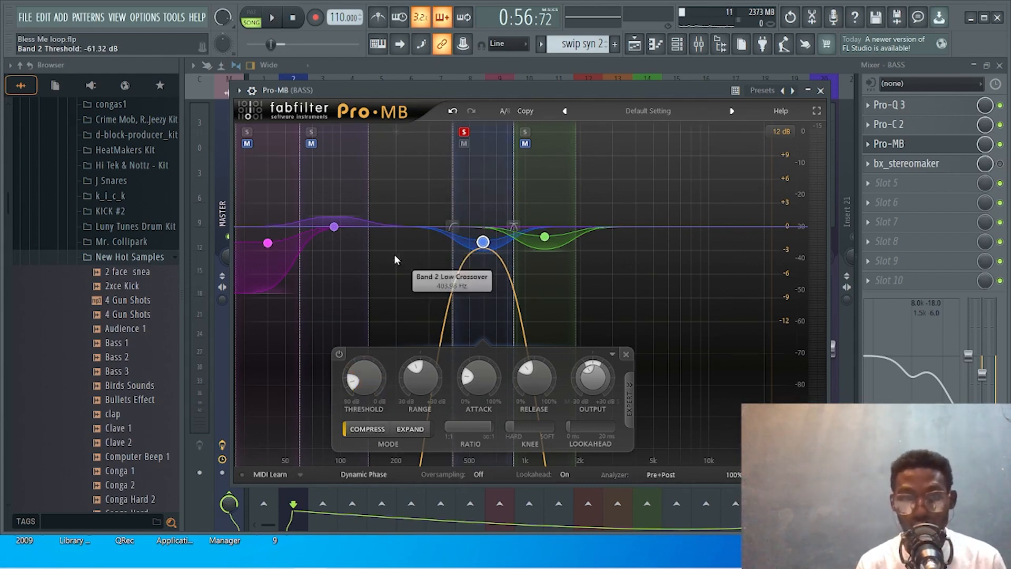
# Step: Audition Band 2 alone, then together with Bands 4 and 1 soloed
pyautogui.press('space')
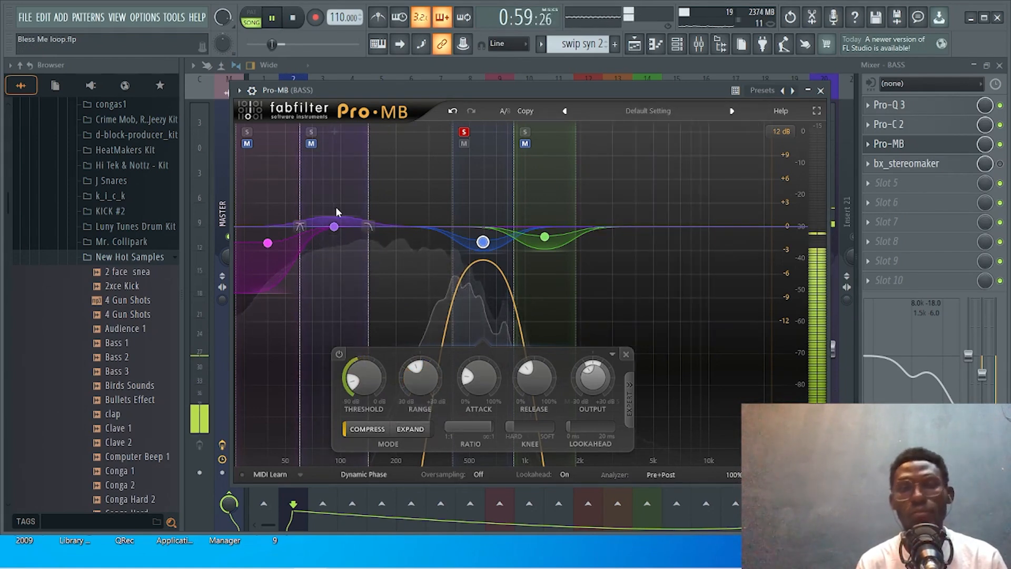
pyautogui.press('space')
pyautogui.click(311, 132)
pyautogui.click(246, 132)
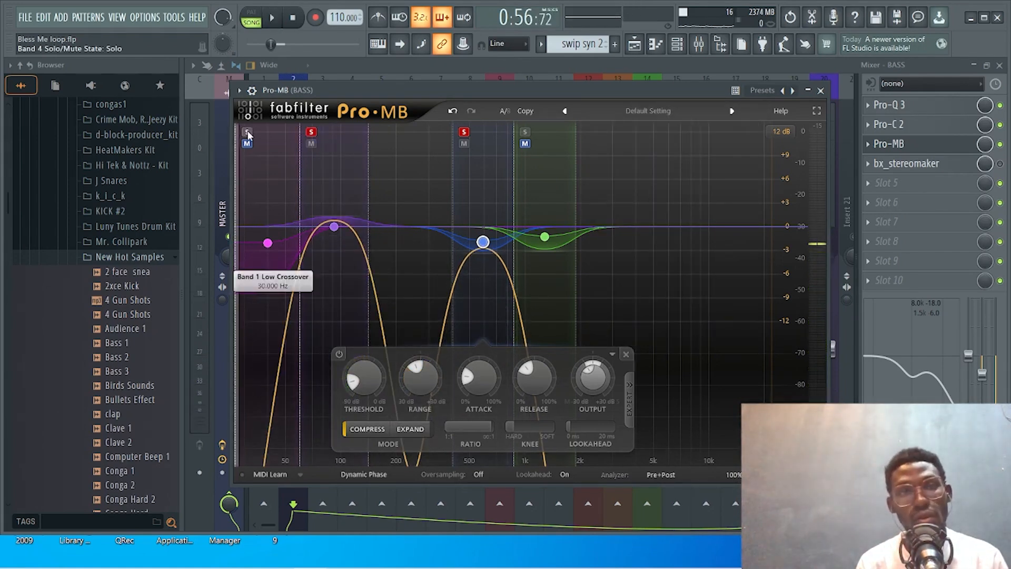
pyautogui.press('space')
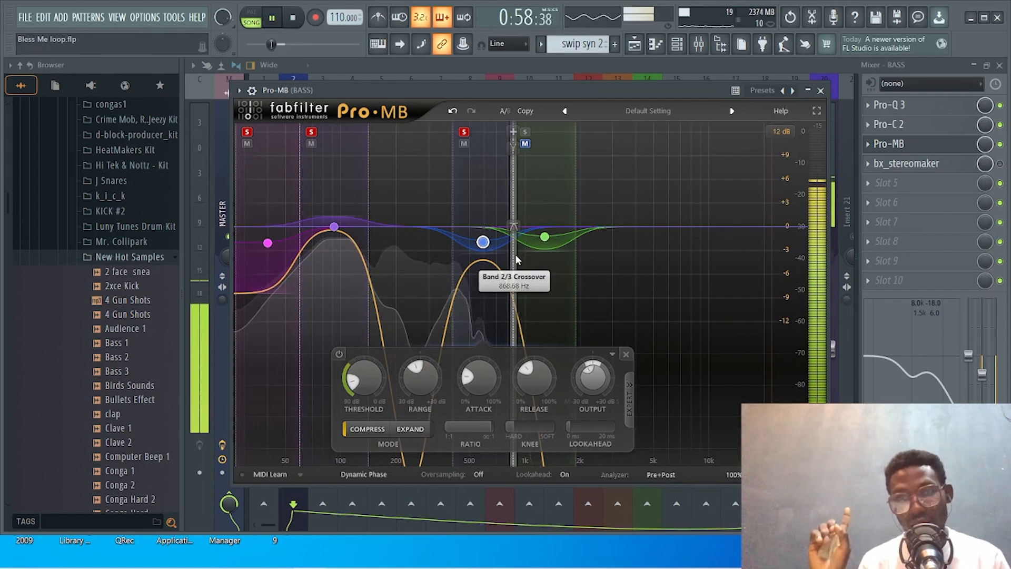
pyautogui.press('space')
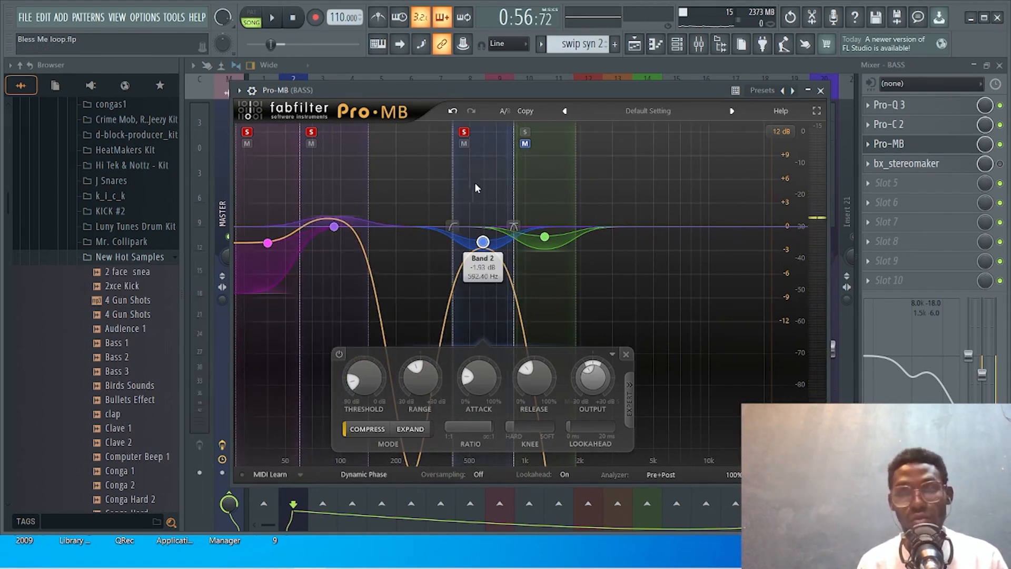
# Step: Solo Band 3 and clear the solos on Bands 2, 4 and 1 while auditioning the bass
pyautogui.click(464, 132)
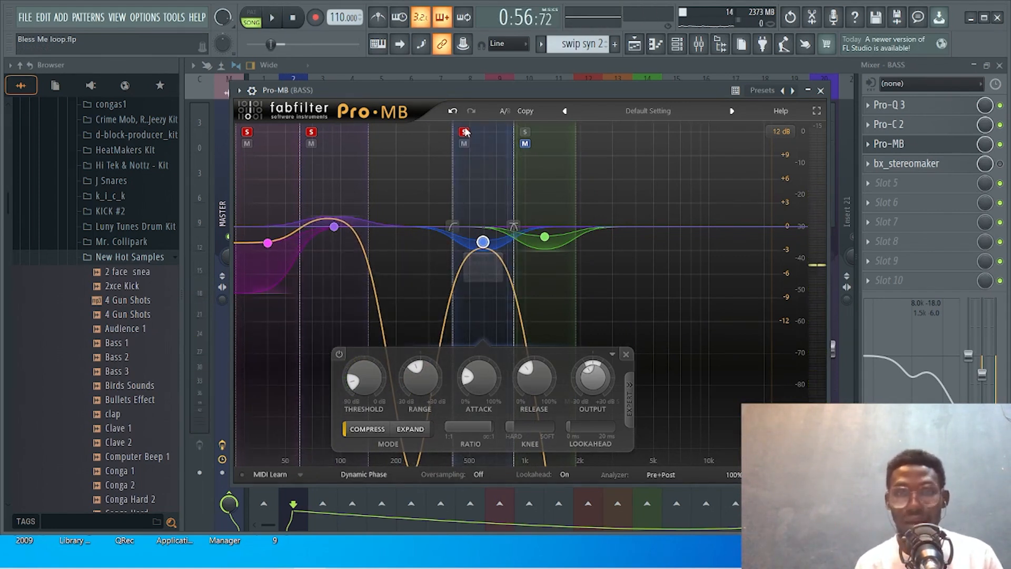
pyautogui.click(525, 132)
pyautogui.press('space')
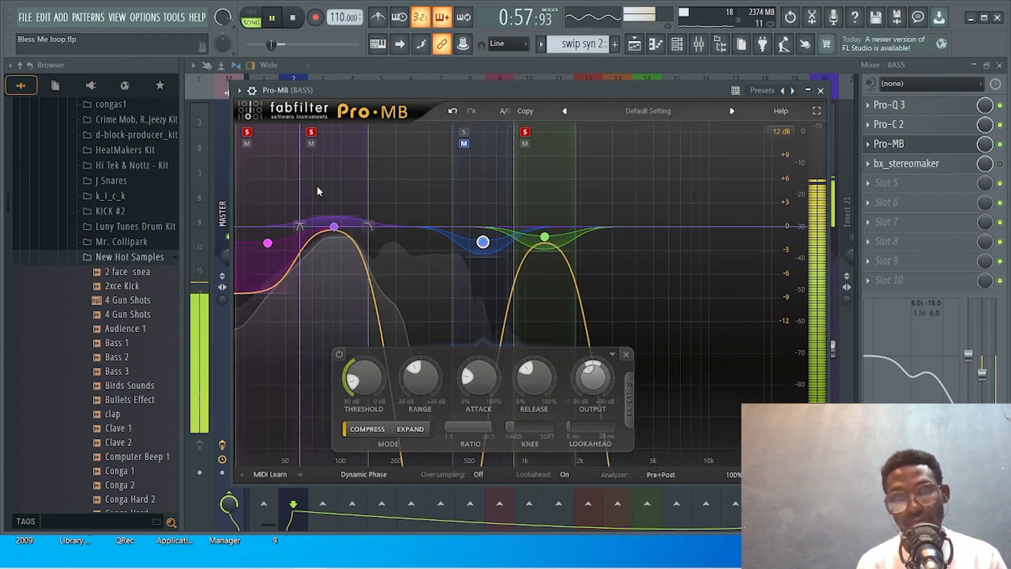
pyautogui.click(311, 133)
pyautogui.click(247, 132)
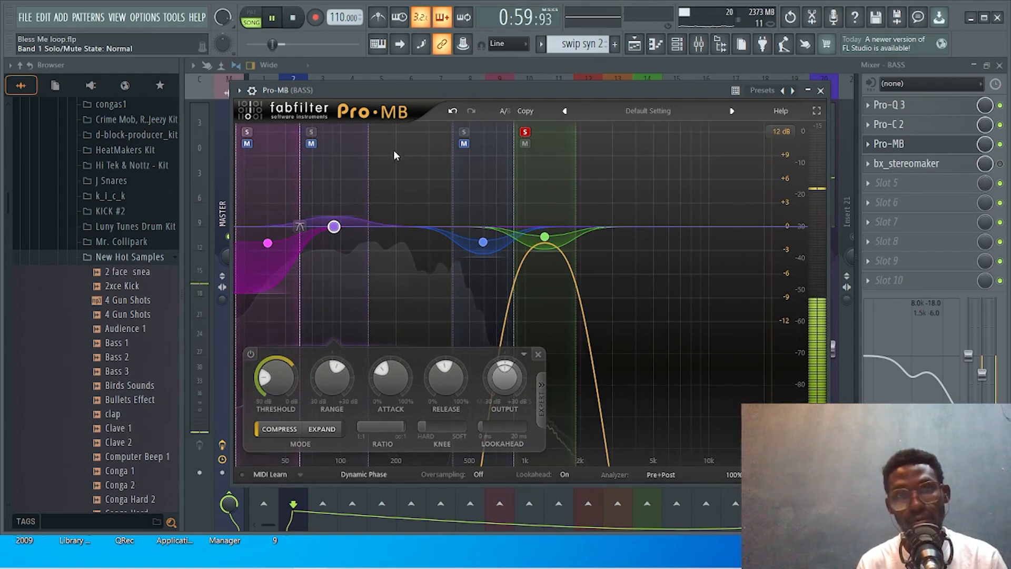
# Step: Raise Band 3's level slightly above 0 dB, set its threshold to -30.58 dB, then clear its solo and close Pro-MB
pyautogui.moveTo(543, 240); pyautogui.dragTo(541, 233)
pyautogui.press('space')
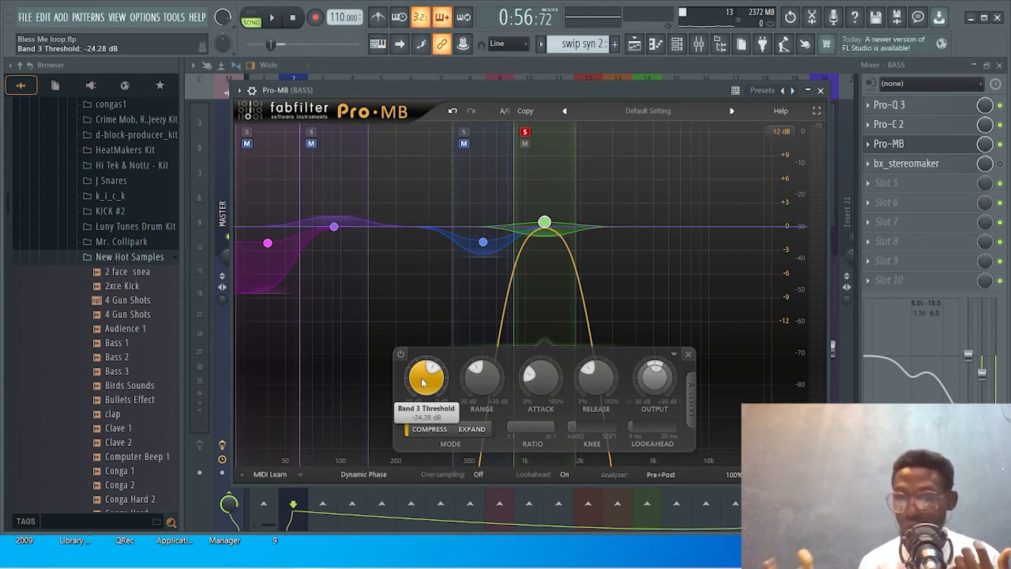
pyautogui.press('space')
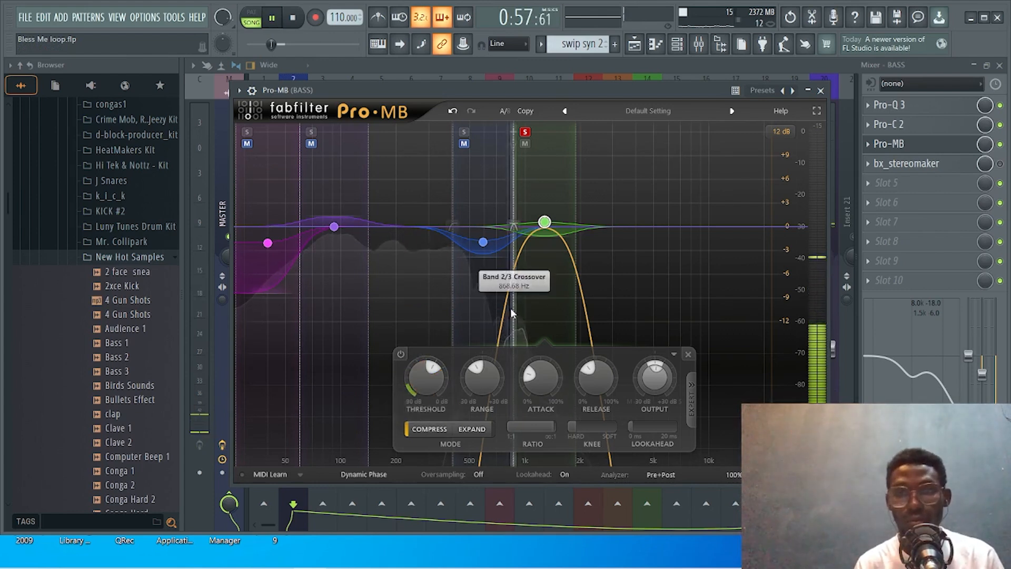
pyautogui.moveTo(421, 381); pyautogui.dragTo(453, 376)
pyautogui.press('space')
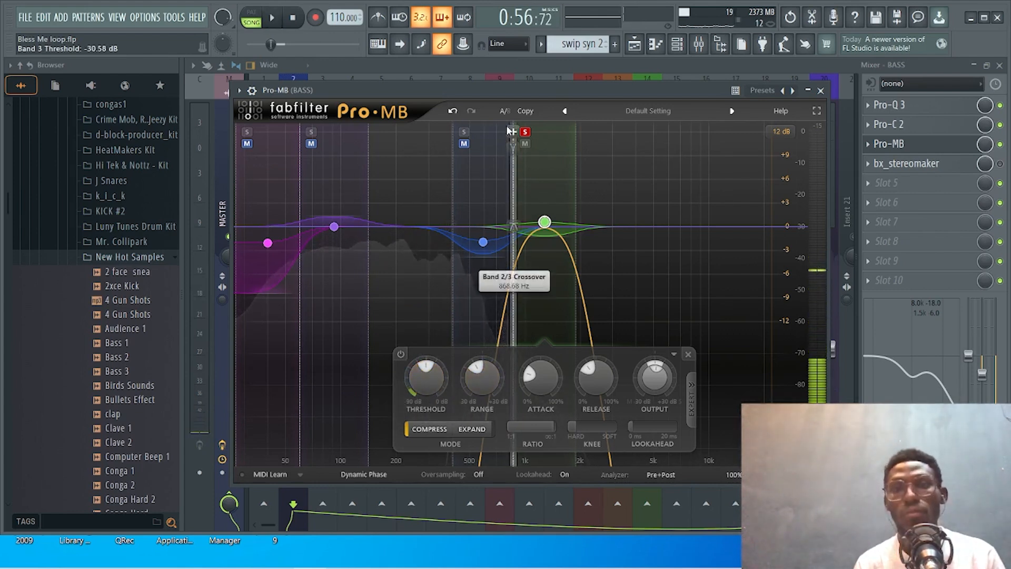
pyautogui.moveTo(525, 132); pyautogui.dragTo(532, 132)
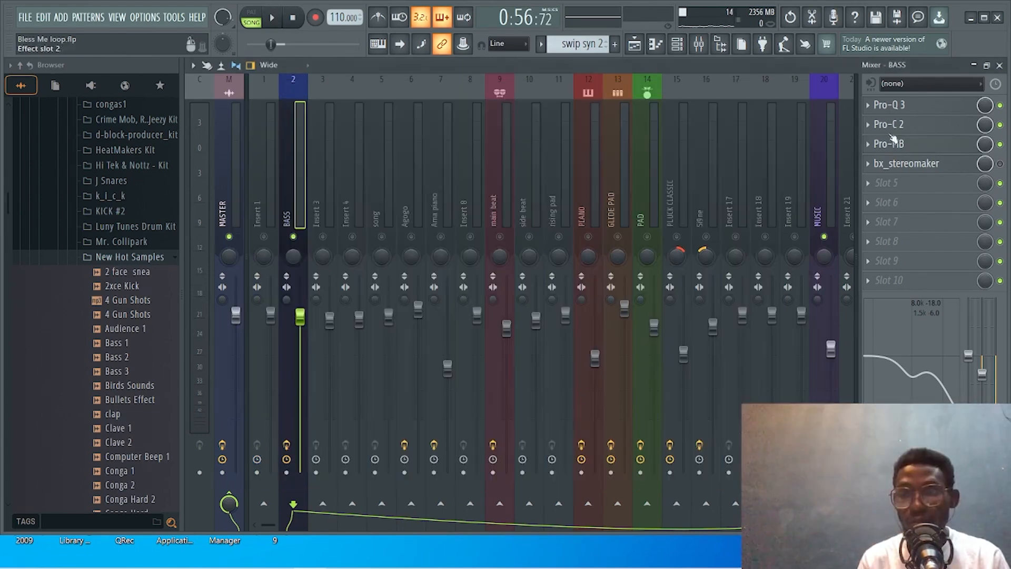
# Step: Enable and open bx_stereomaker on the BASS channel, moving its window clear of the effect slots
pyautogui.click(893, 143)
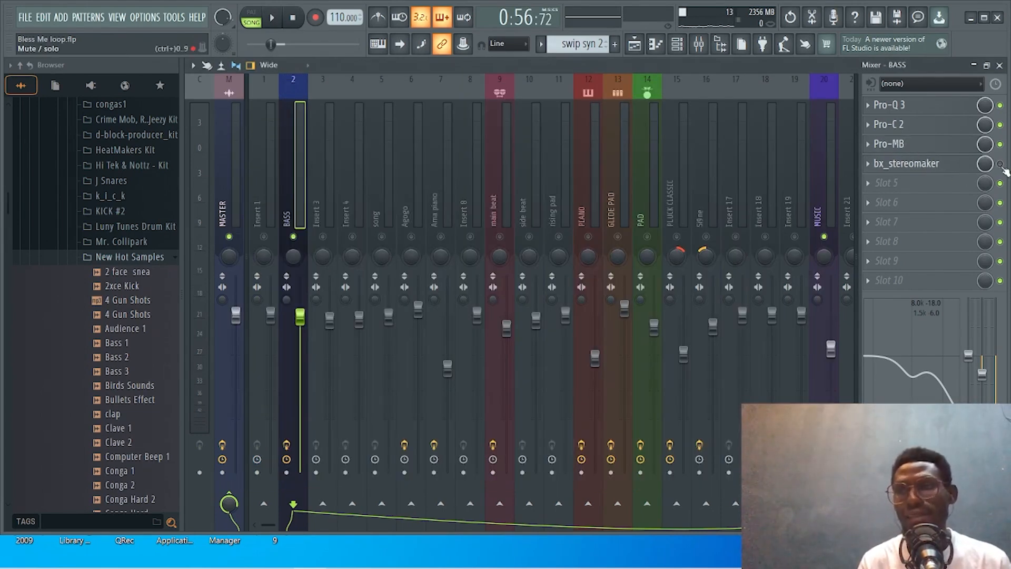
pyautogui.click(943, 164)
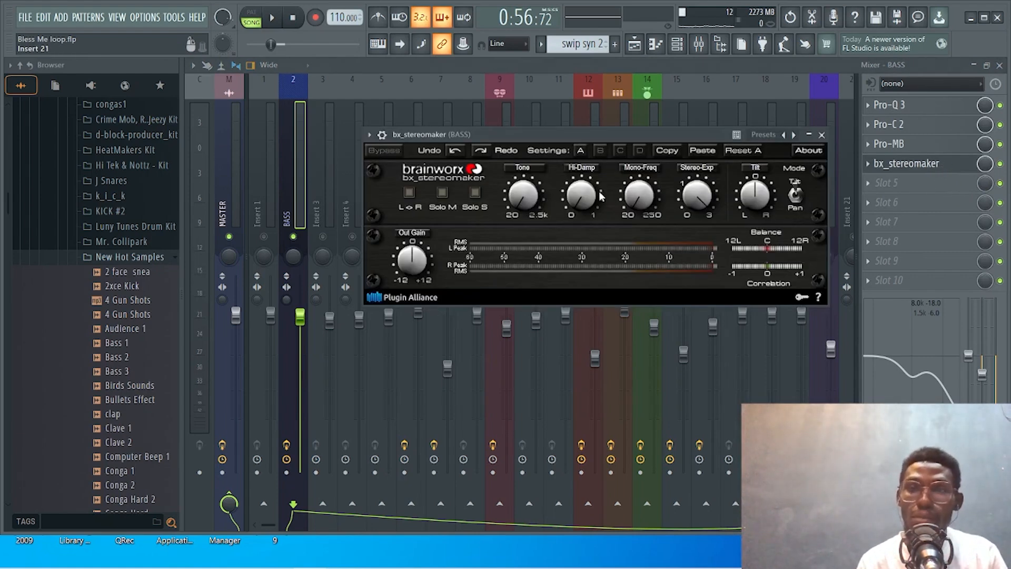
pyautogui.moveTo(542, 132); pyautogui.dragTo(450, 114)
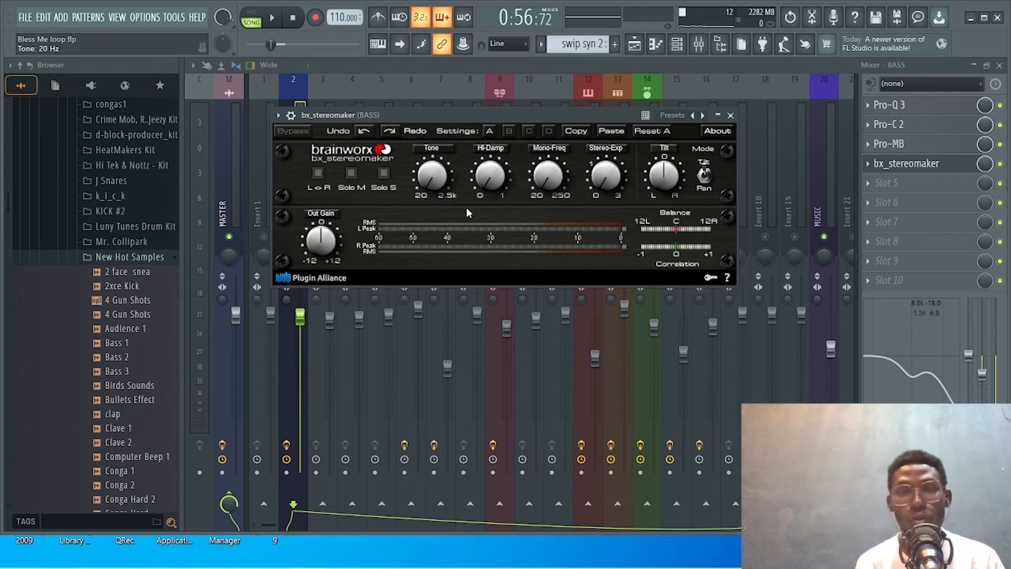
# Step: Audition the bass through bx_stereomaker and set the stereo expansion to +252%
pyautogui.press('space')
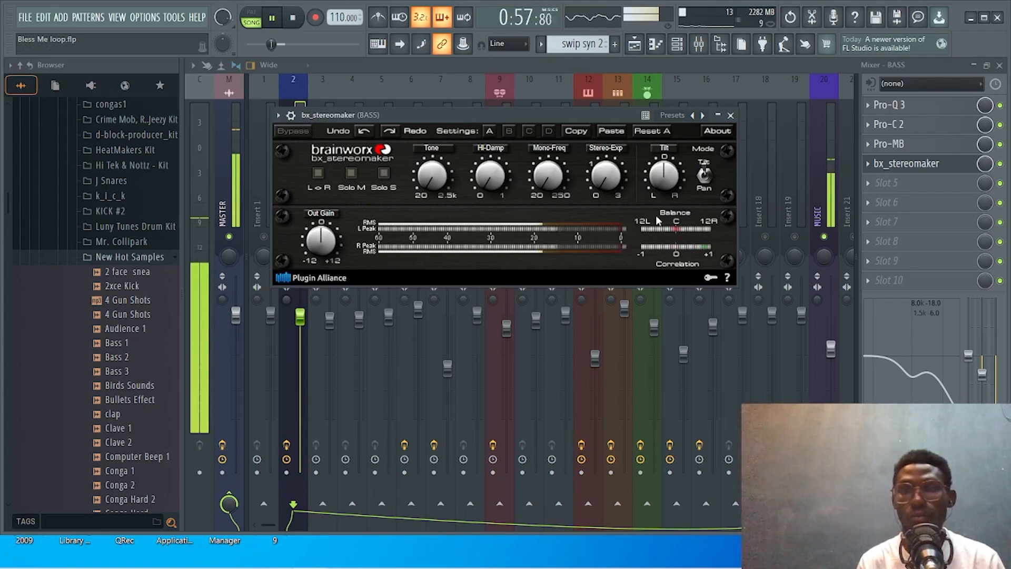
pyautogui.press('space')
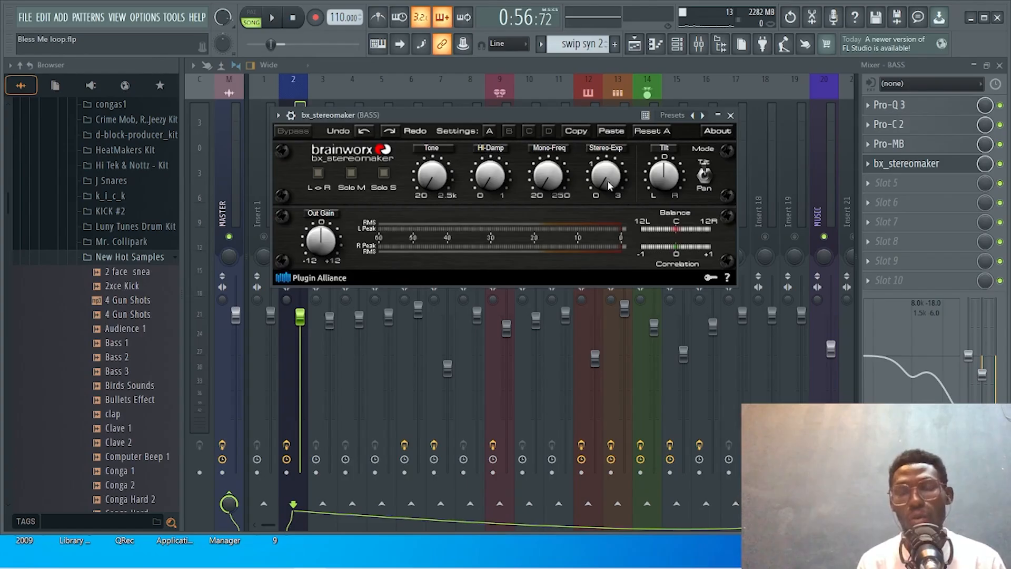
pyautogui.moveTo(766, 187); pyautogui.dragTo(767, 192)
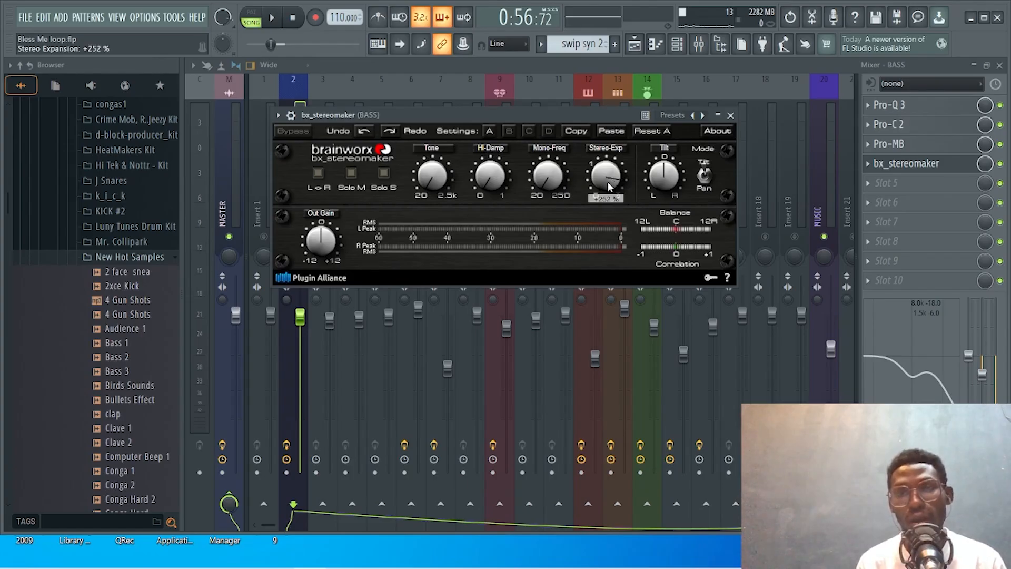
# Step: Reset the stereo expansion to 0%, then raise it to +102% while auditioning the bass
pyautogui.moveTo(606, 174); pyautogui.dragTo(586, 207)
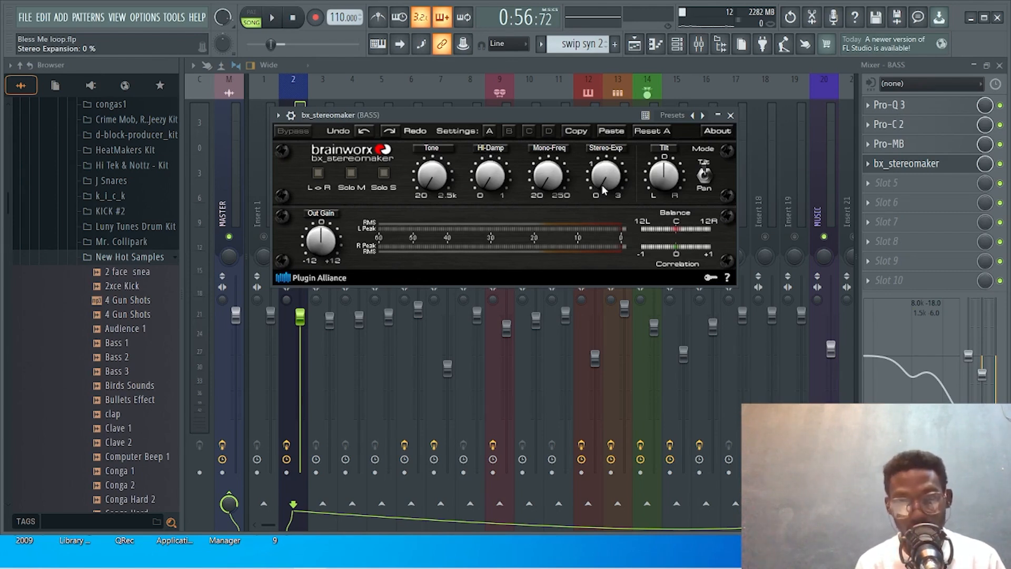
pyautogui.press('space')
pyautogui.moveTo(604, 191)
pyautogui.mouseDown()
pyautogui.moveTo(604, 169)
pyautogui.moveTo(601, 181)
pyautogui.mouseUp()
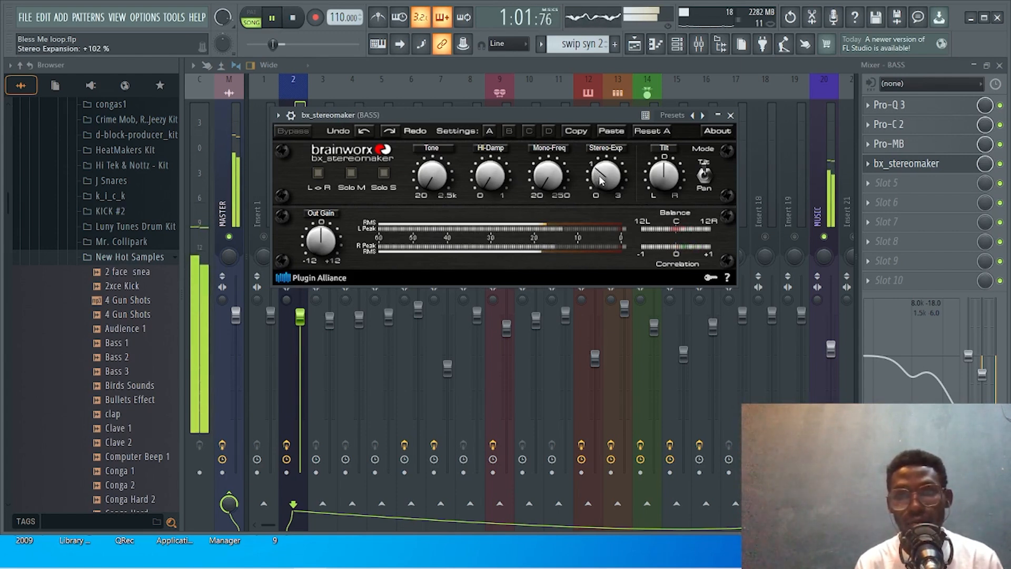
pyautogui.press('space')
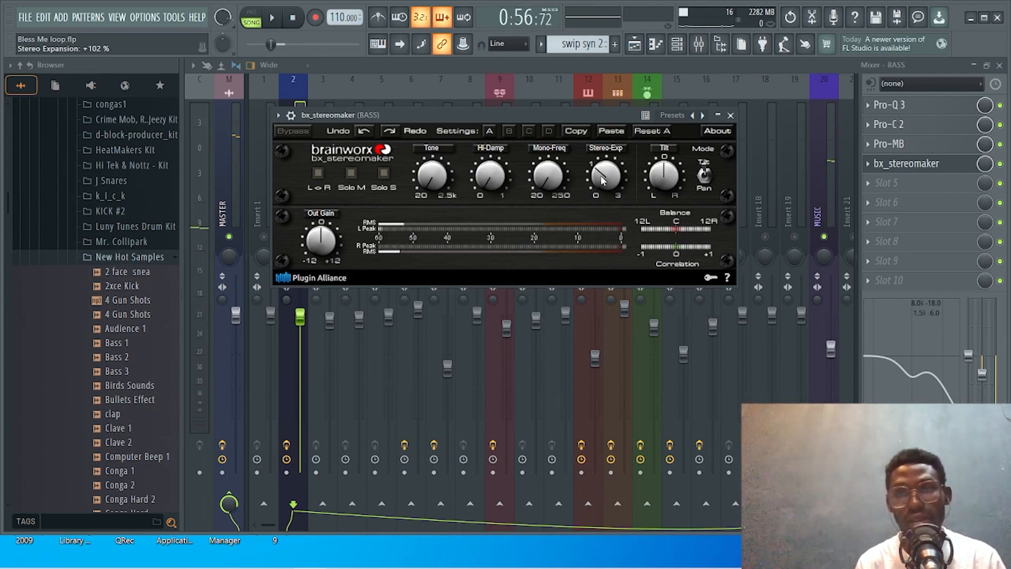
# Step: Audition the bass while widening the stereo expansion to +300%
pyautogui.press('space')
pyautogui.moveTo(604, 181); pyautogui.dragTo(618, 207)
pyautogui.press('space')
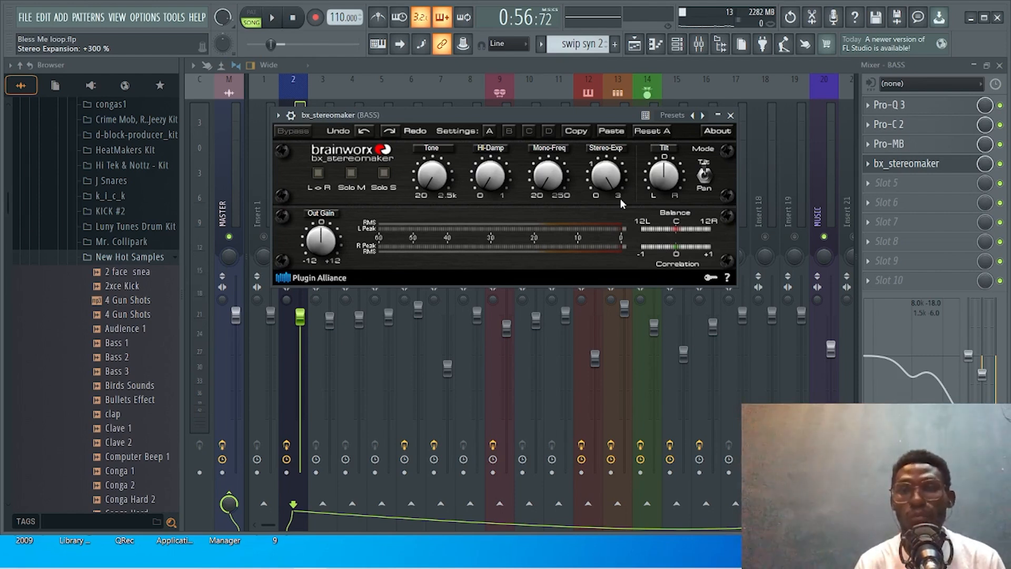
# Step: Reduce the stereo expansion to +92% and audition the bass
pyautogui.moveTo(604, 178)
pyautogui.mouseDown()
pyautogui.moveTo(590, 199)
pyautogui.moveTo(602, 185)
pyautogui.mouseUp()
pyautogui.press('space')
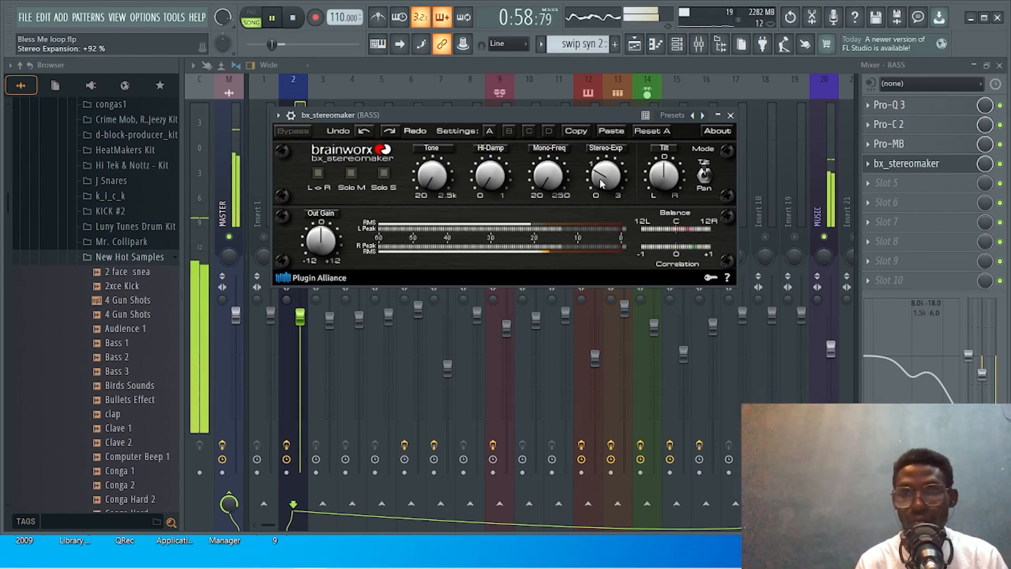
pyautogui.press('space')
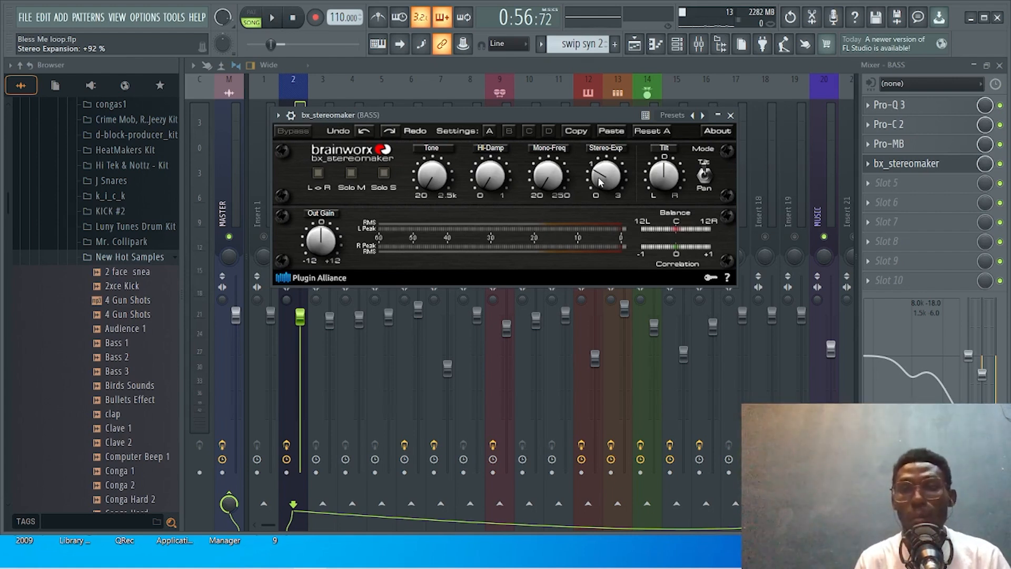
# Step: Set the stereo expansion to its +300% maximum and audition the bass several times at that width
pyautogui.moveTo(598, 179); pyautogui.dragTo(622, 153)
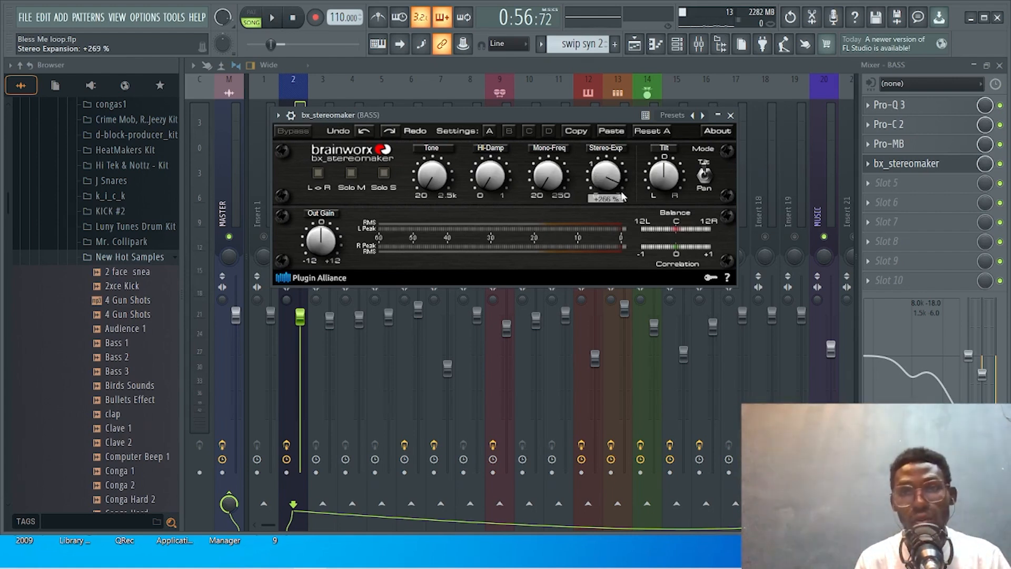
pyautogui.press('space')
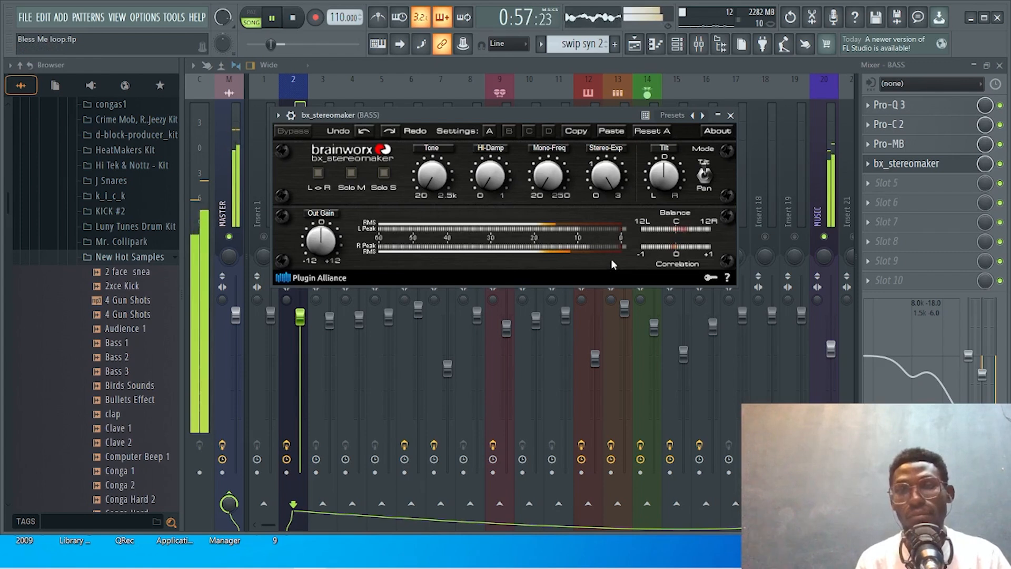
pyautogui.press('space')
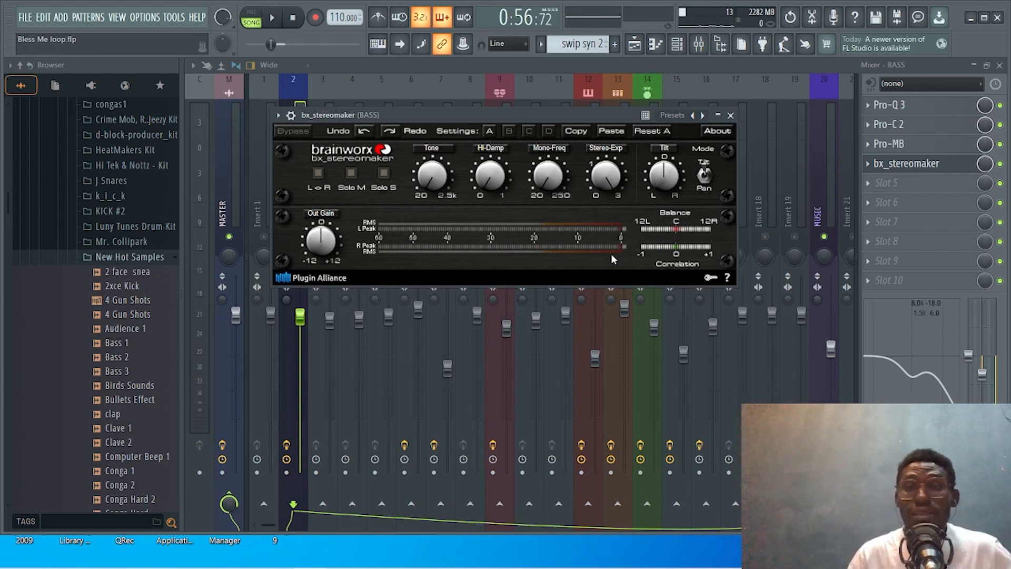
pyautogui.press('space')
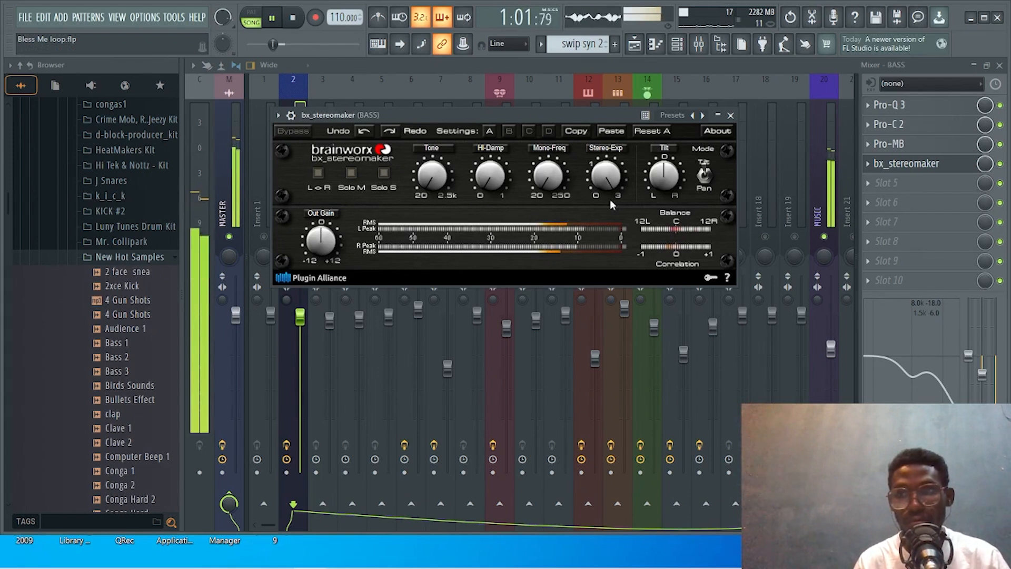
pyautogui.press('space')
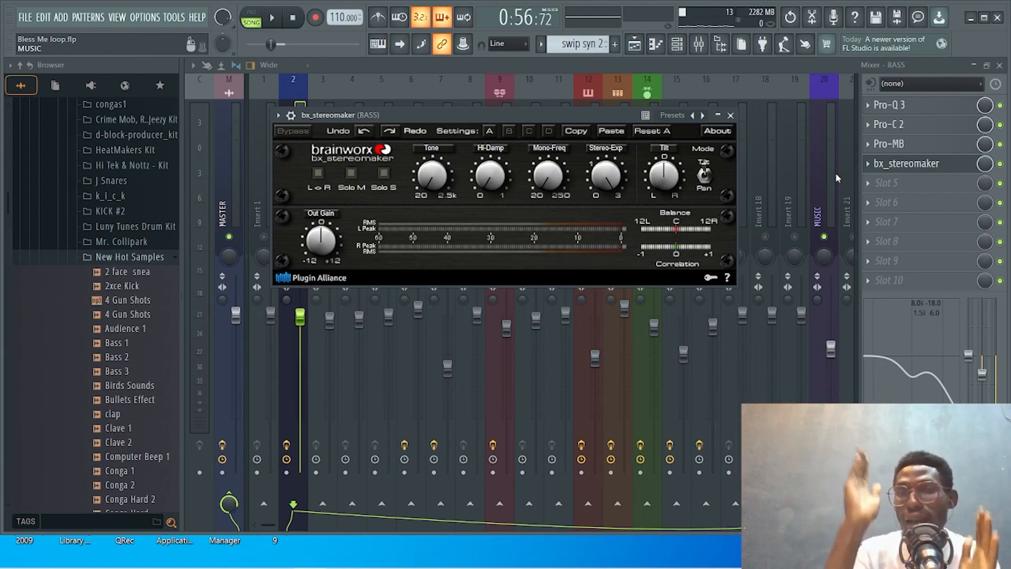
pyautogui.press('space')
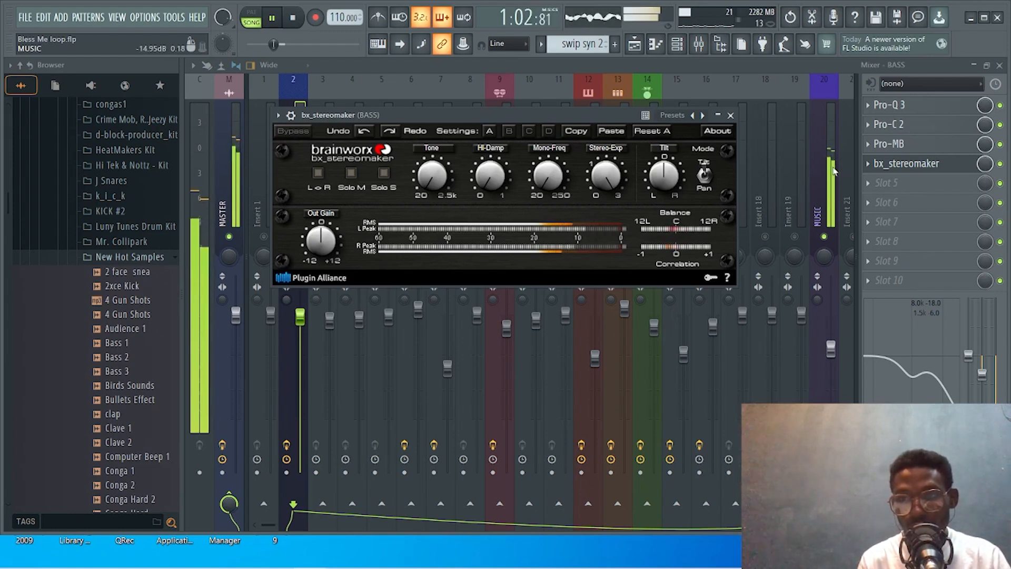
pyautogui.press('space')
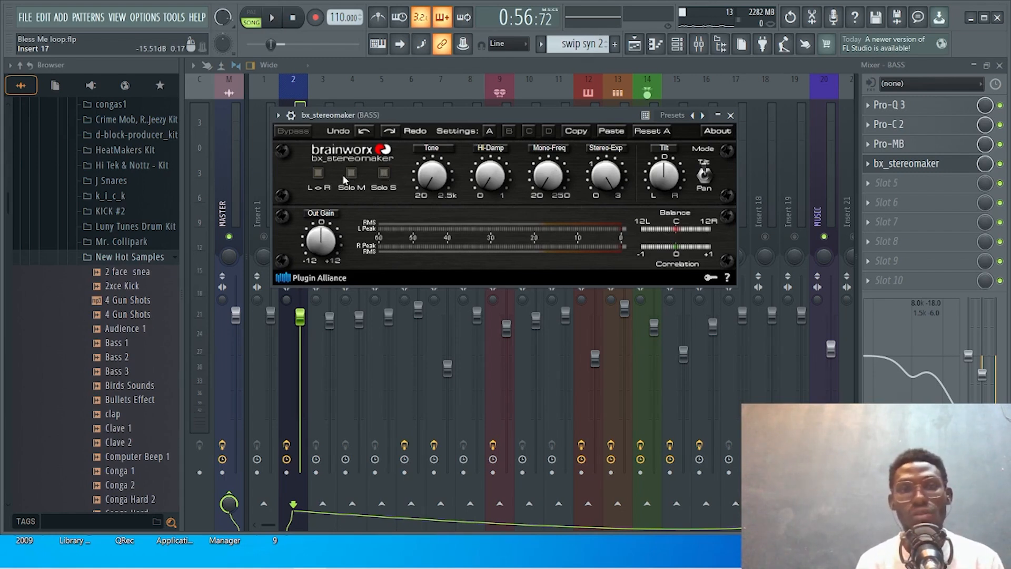
# Step: Audition the bass with the mid signal soloed, then with the side signal soloed in bx_stereomaker
pyautogui.press('space')
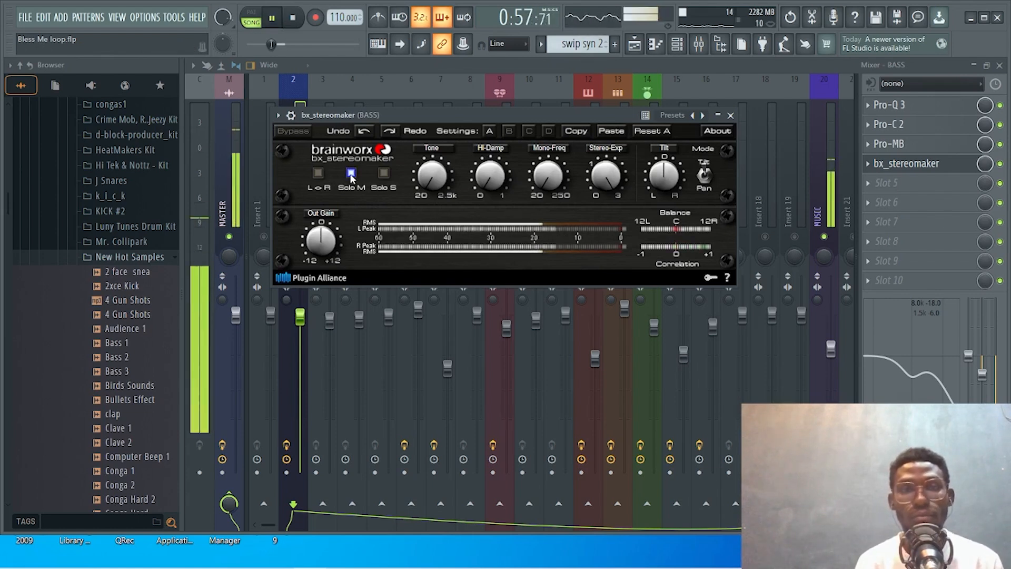
pyautogui.press('space')
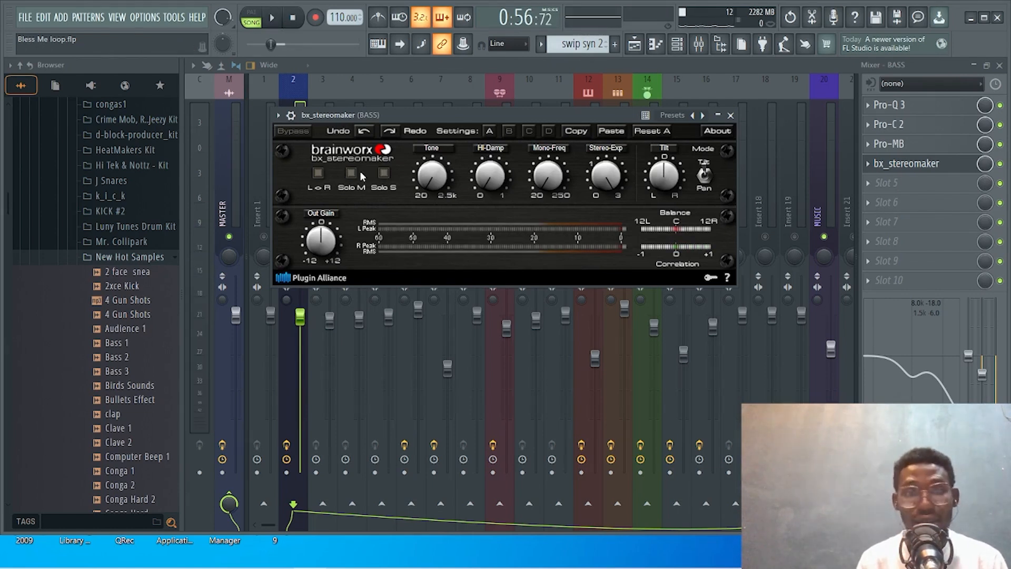
pyautogui.press('space')
pyautogui.click(351, 174)
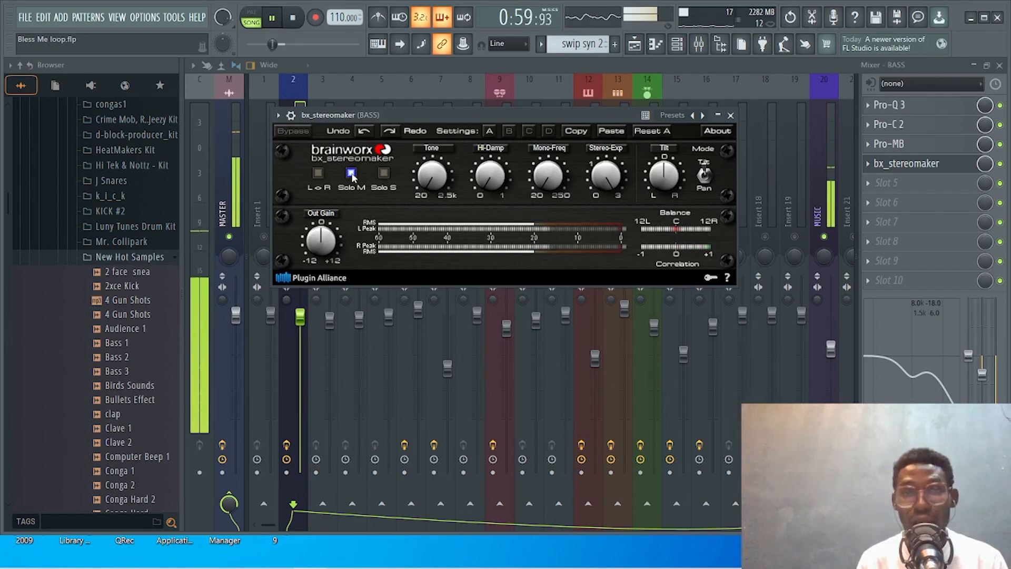
pyautogui.press('space')
pyautogui.click(371, 175)
pyautogui.press('space')
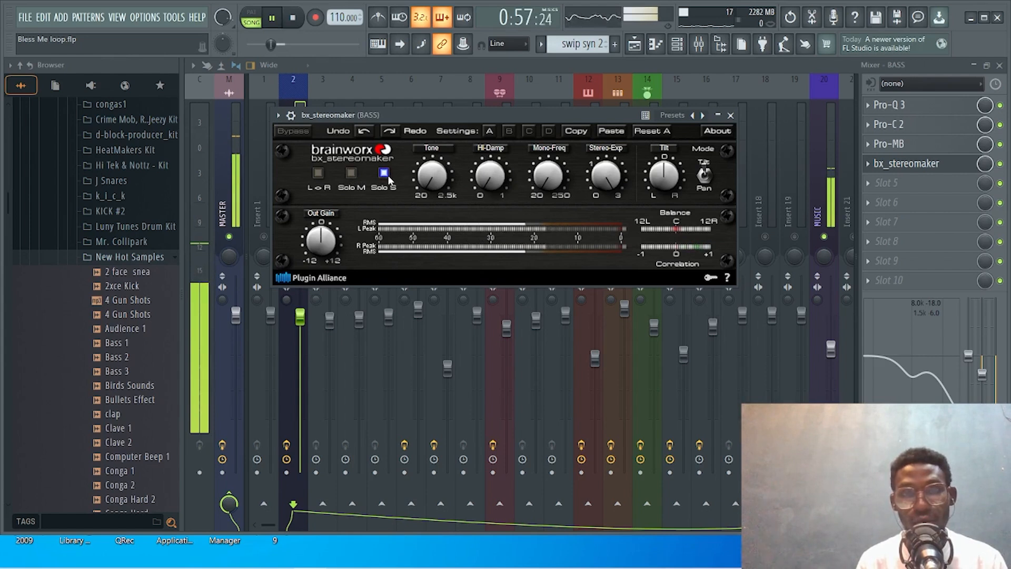
pyautogui.press('space')
# Step: Audition the bass with left and right swapped, restore the normal L/R order and close bx_stereomaker
pyautogui.click(319, 173)
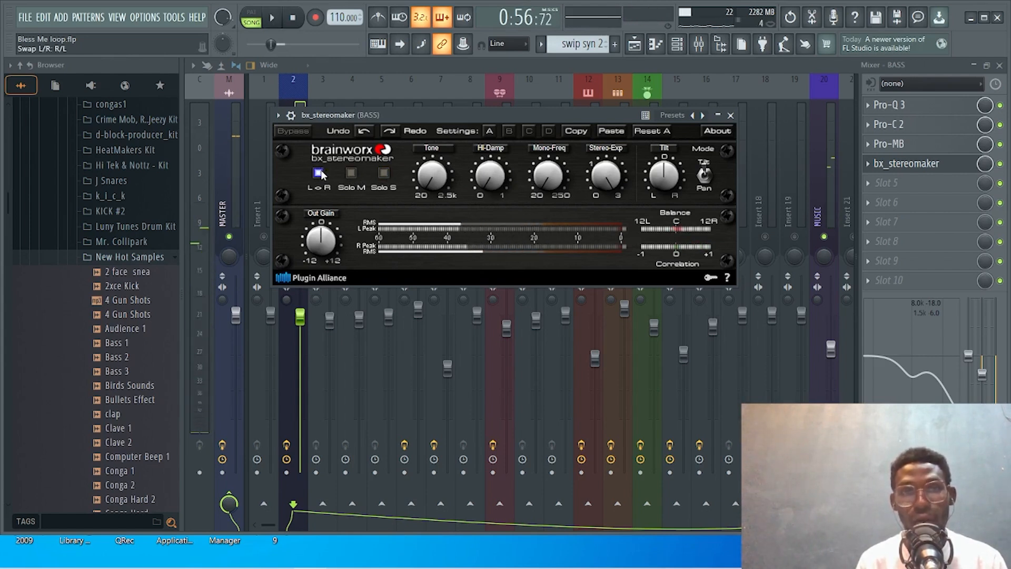
pyautogui.press('space')
pyautogui.press('space')
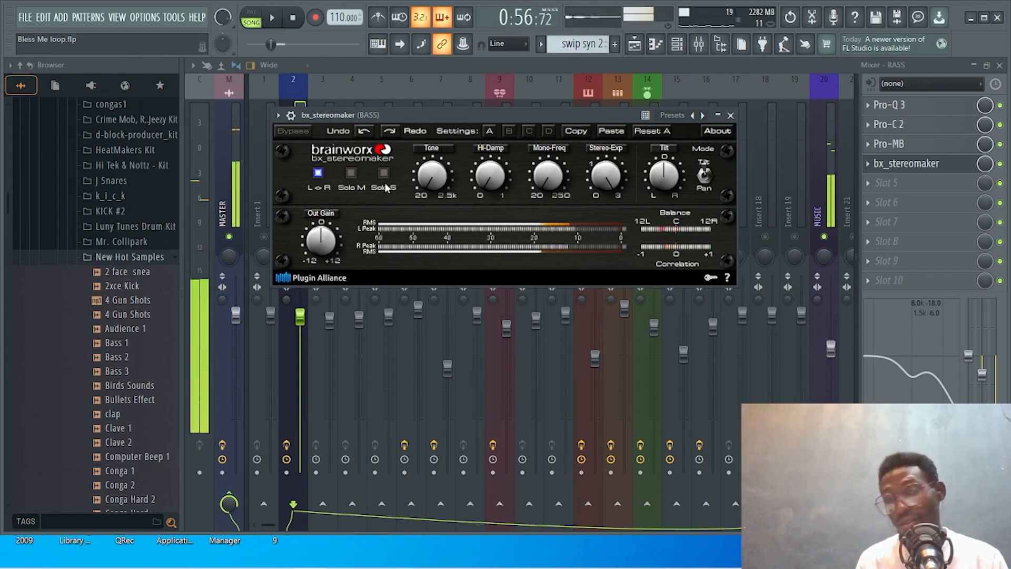
pyautogui.click(330, 177)
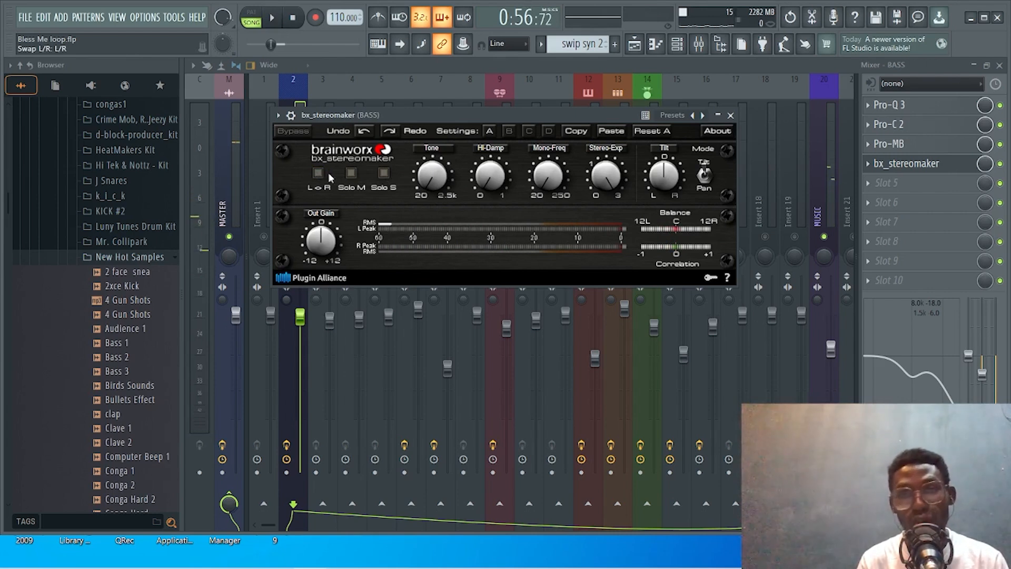
pyautogui.press('Escape')
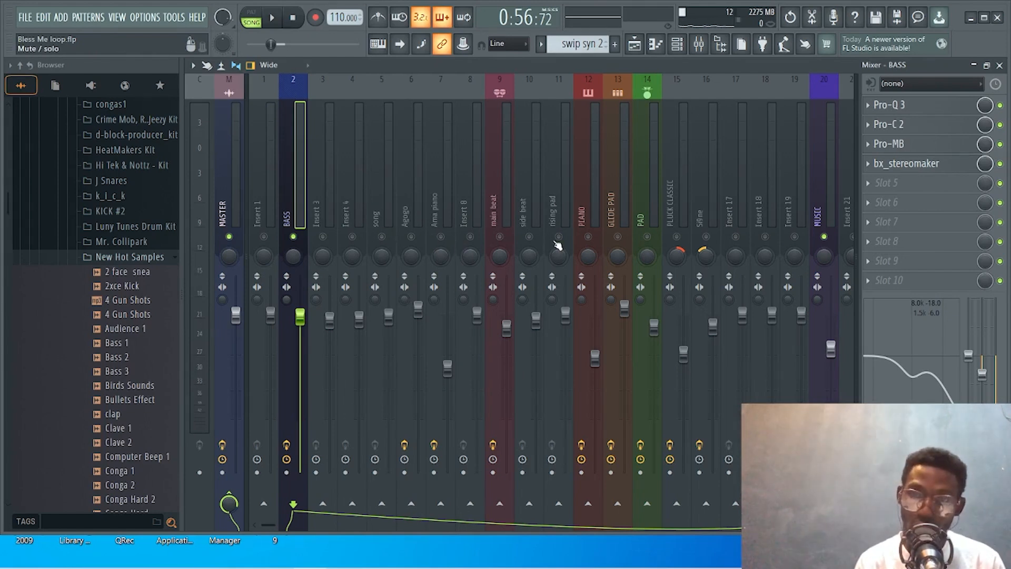
# Step: Unmute the main beat channel and set its volume to 98% (-0.4 dB) during playback
pyautogui.click(500, 237)
pyautogui.press('space')
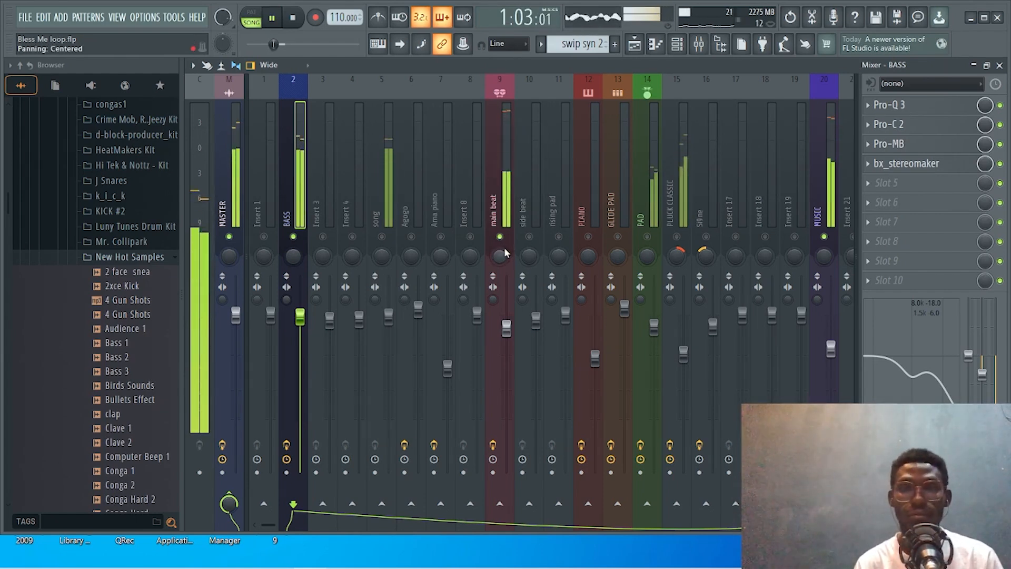
pyautogui.moveTo(513, 329); pyautogui.dragTo(513, 320)
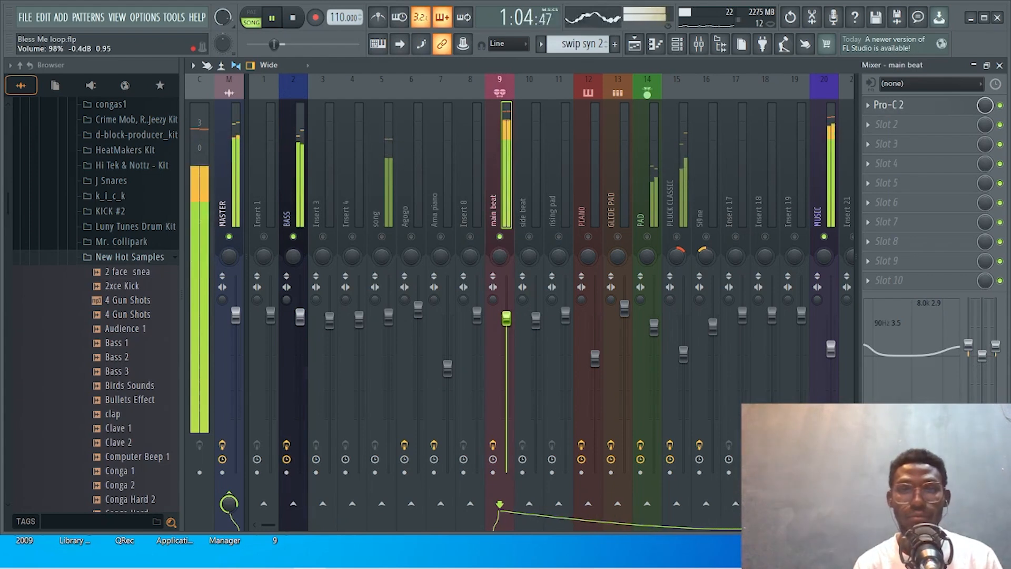
pyautogui.press('space')
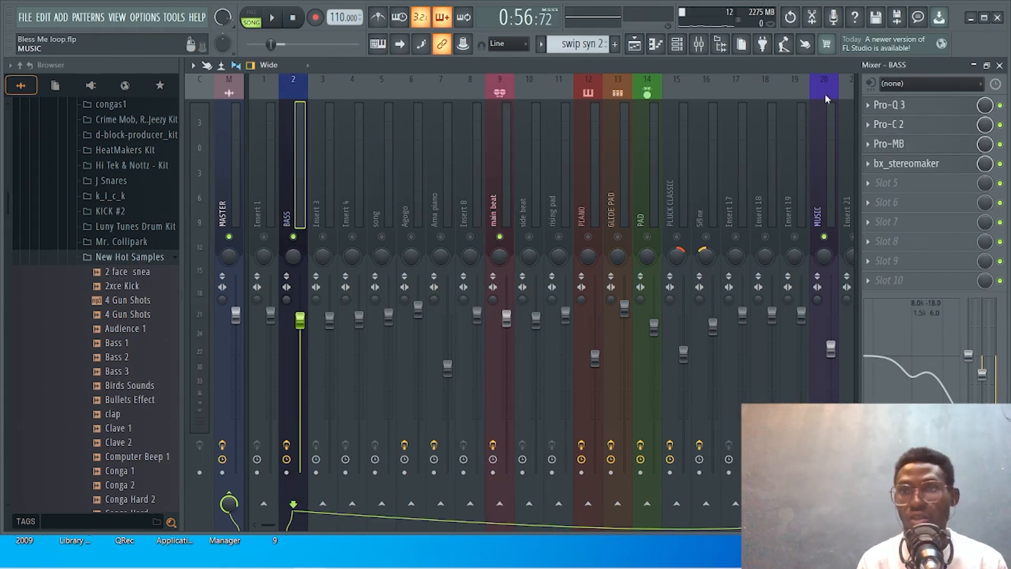
# Step: Select the MUSIC channel and audition the bass together with the main beat
pyautogui.click(821, 207)
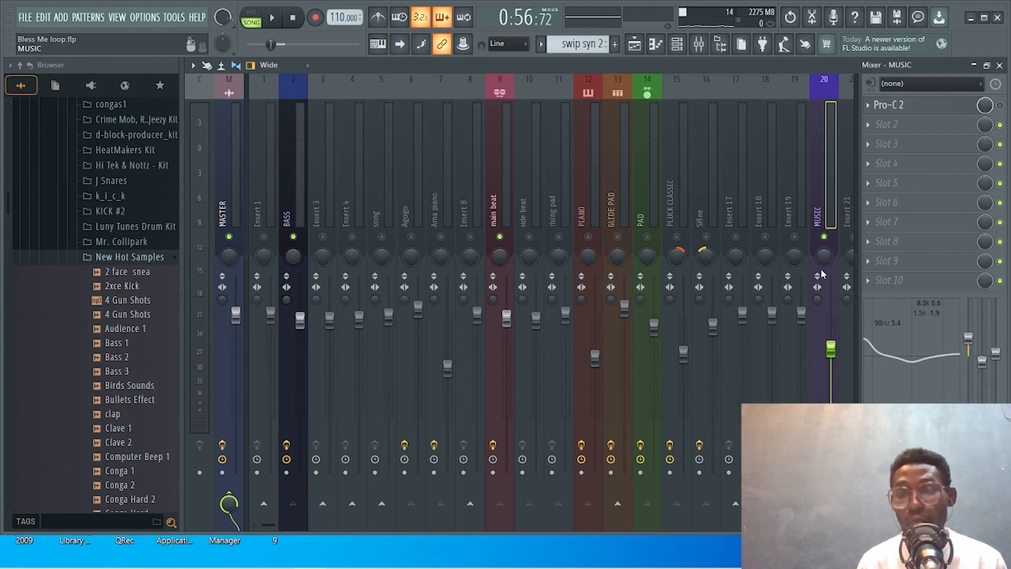
pyautogui.press('space')
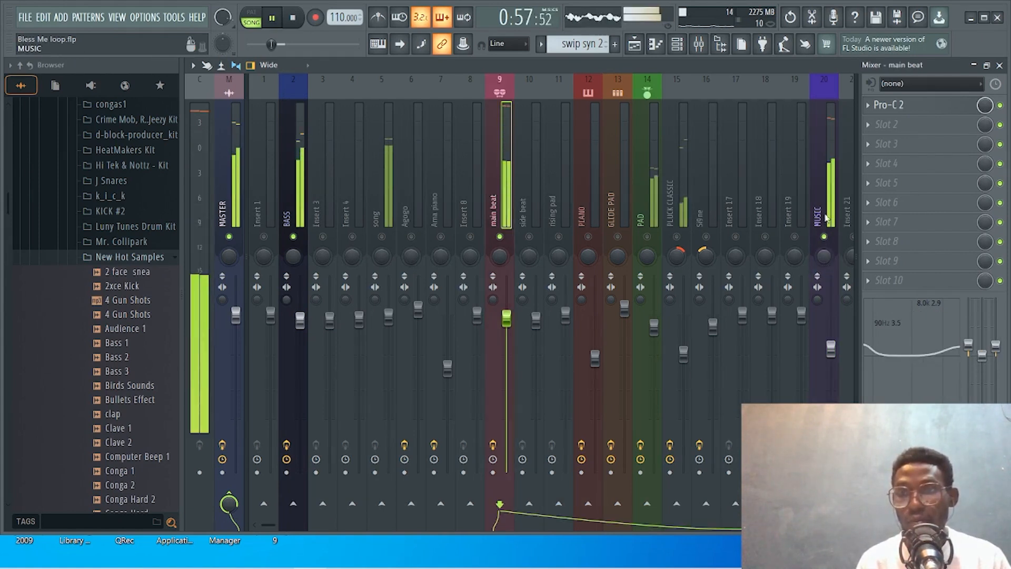
pyautogui.press('space')
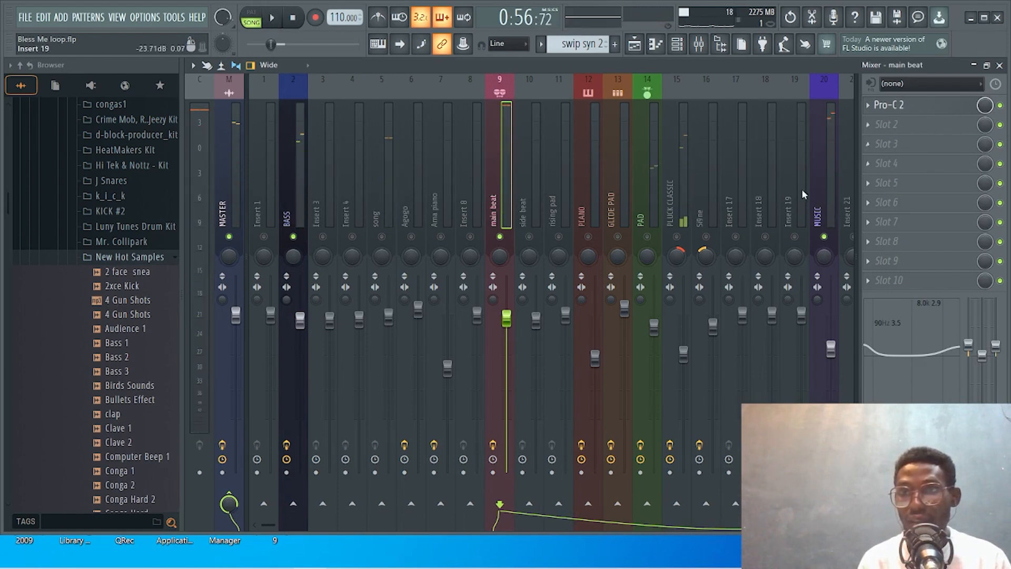
pyautogui.click(812, 183)
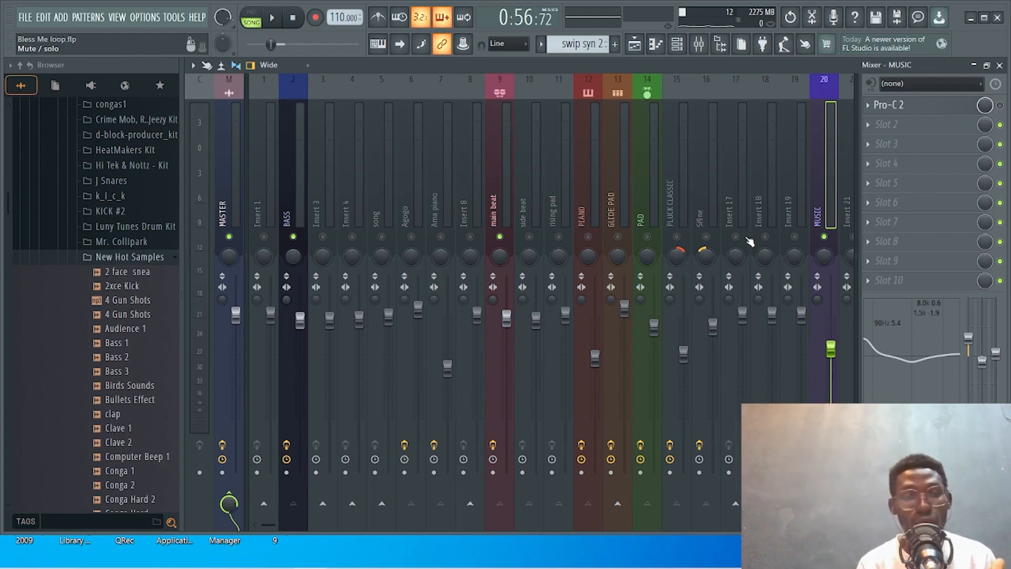
pyautogui.press('space')
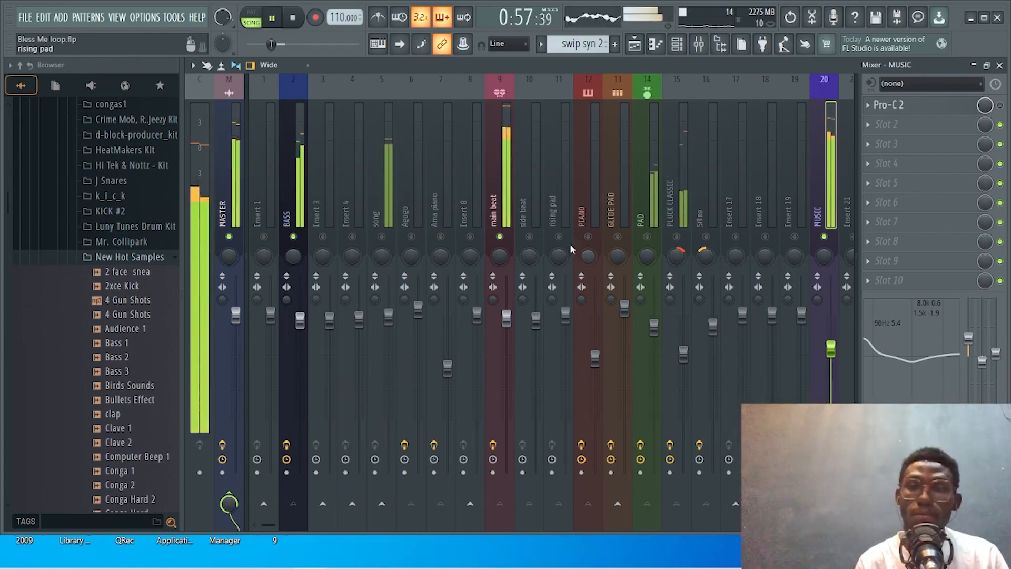
pyautogui.press('space')
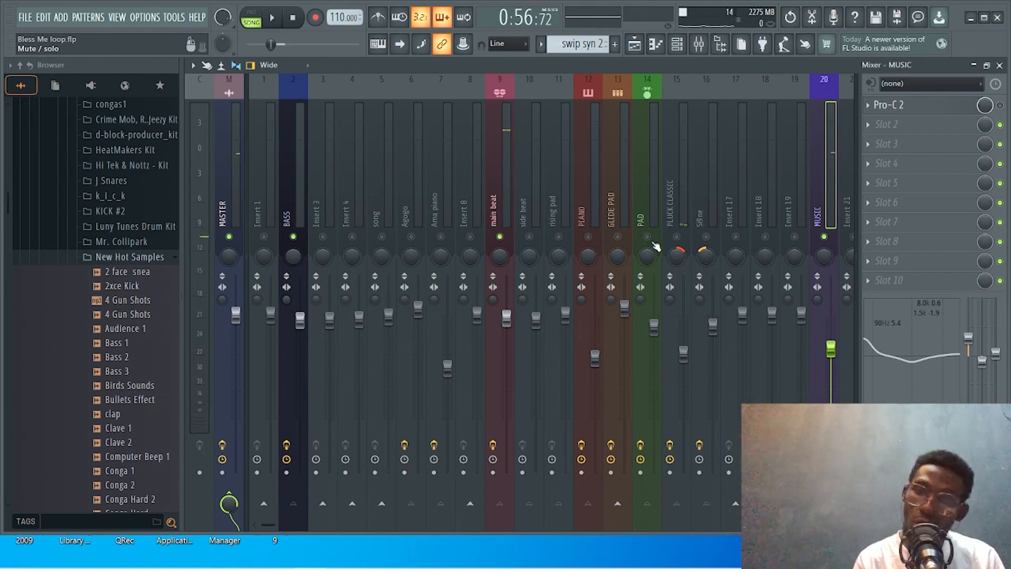
# Step: Unmute the PAD channel, try its volume at 112% and return it to about 92% while auditioning the mix
pyautogui.press('space')
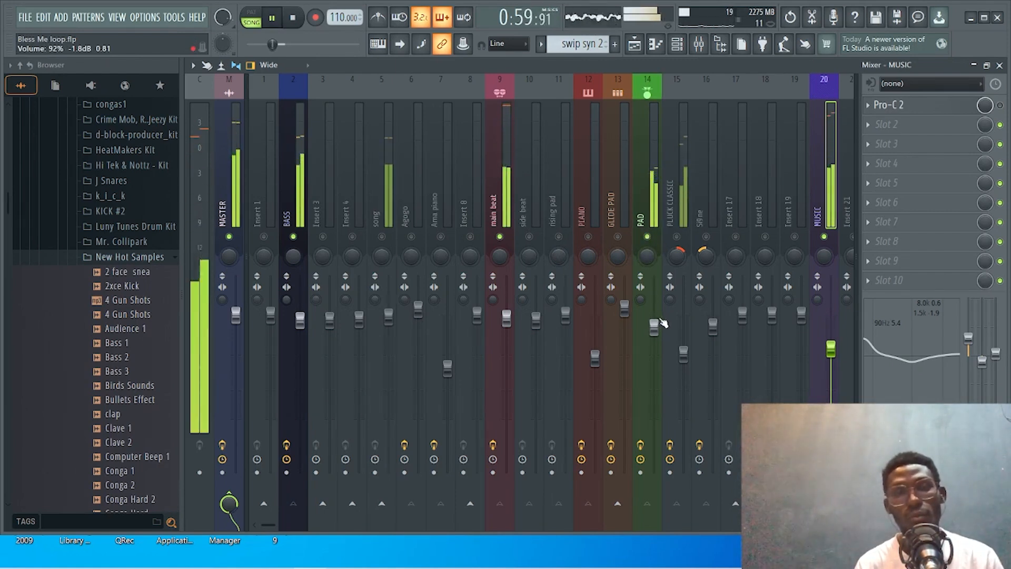
pyautogui.press('space')
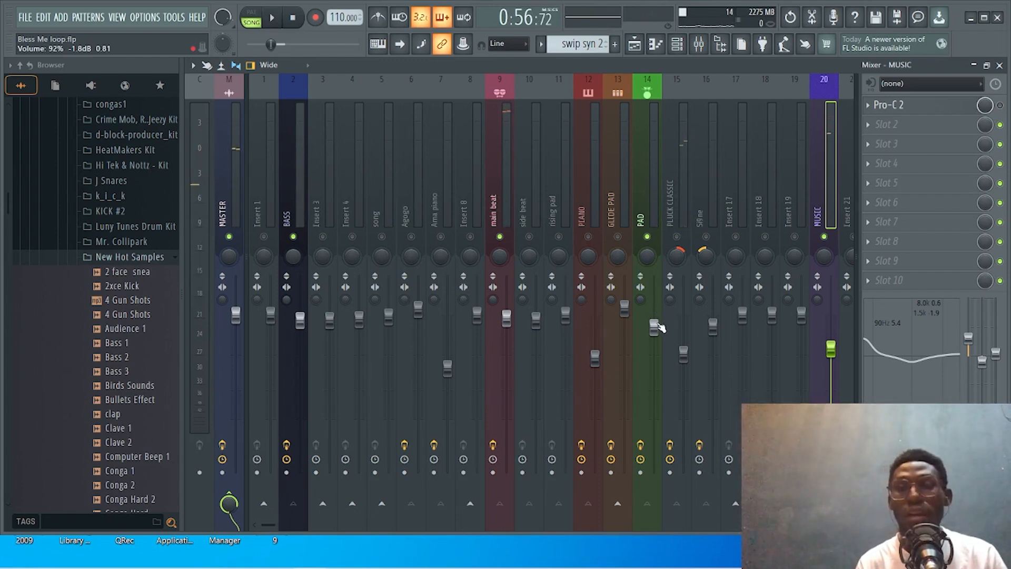
pyautogui.press('space')
pyautogui.moveTo(654, 327); pyautogui.dragTo(654, 297)
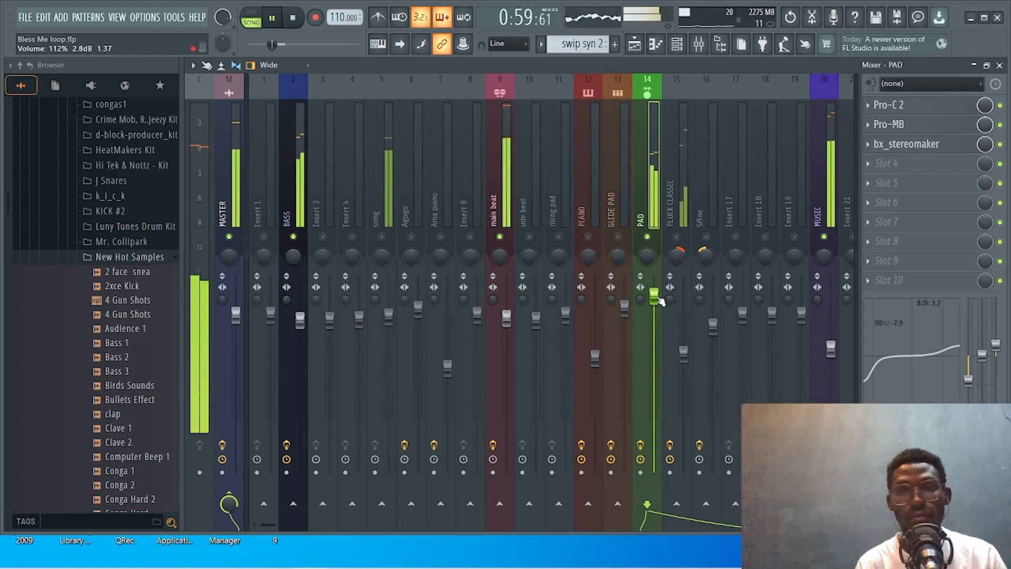
pyautogui.press('space')
pyautogui.moveTo(657, 296); pyautogui.dragTo(657, 328)
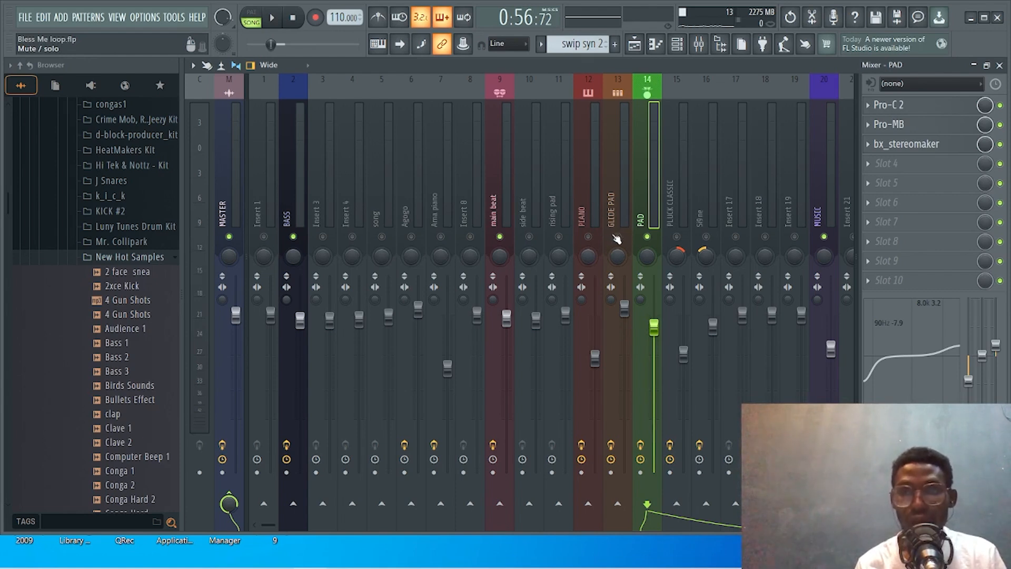
pyautogui.press('space')
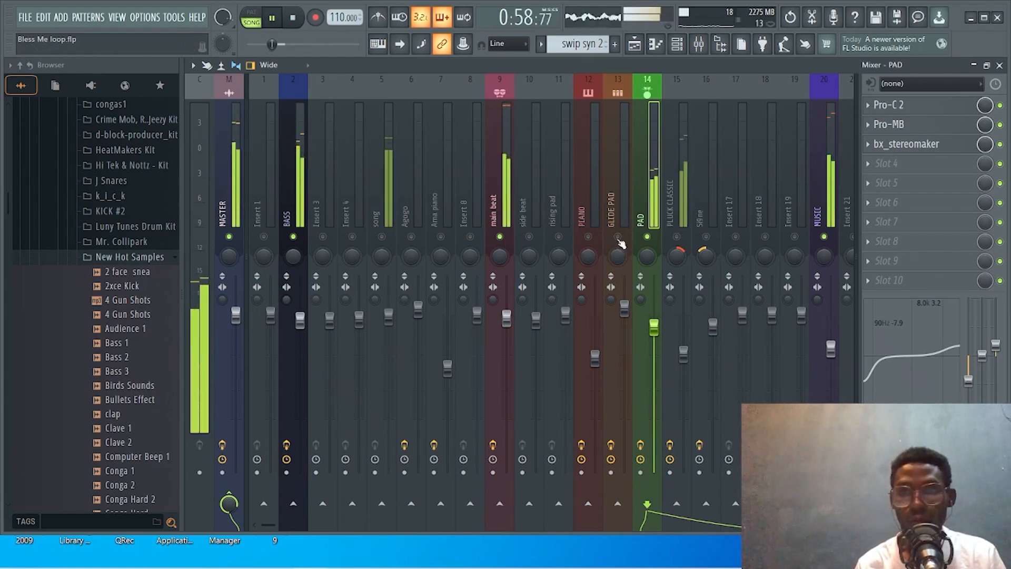
# Step: Unmute the PLUCK CLASSIC, PIANO, Ama piano, Agogo and song channels one after another during playback, selecting Ama piano along the way
pyautogui.click(677, 236)
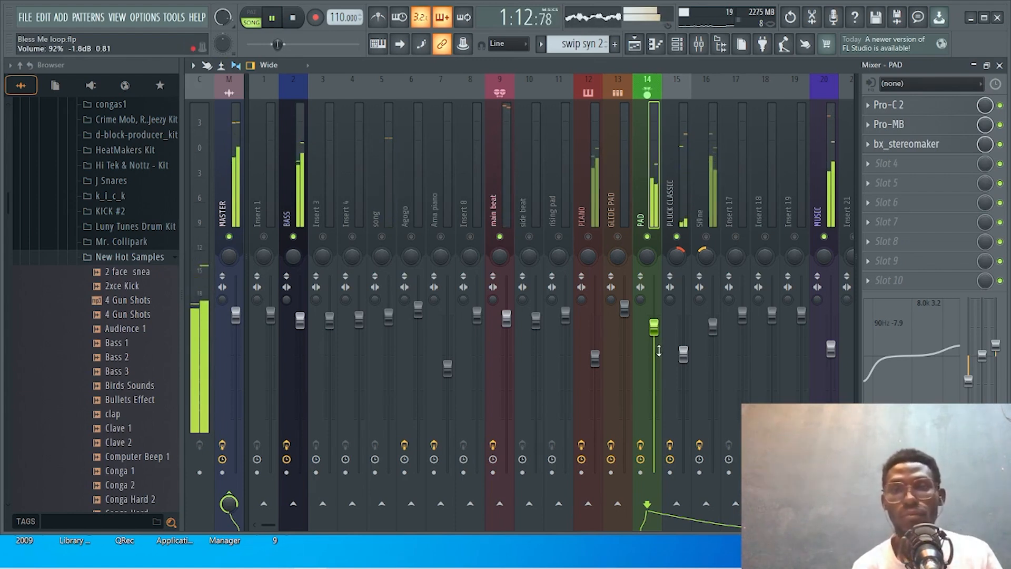
pyautogui.click(590, 238)
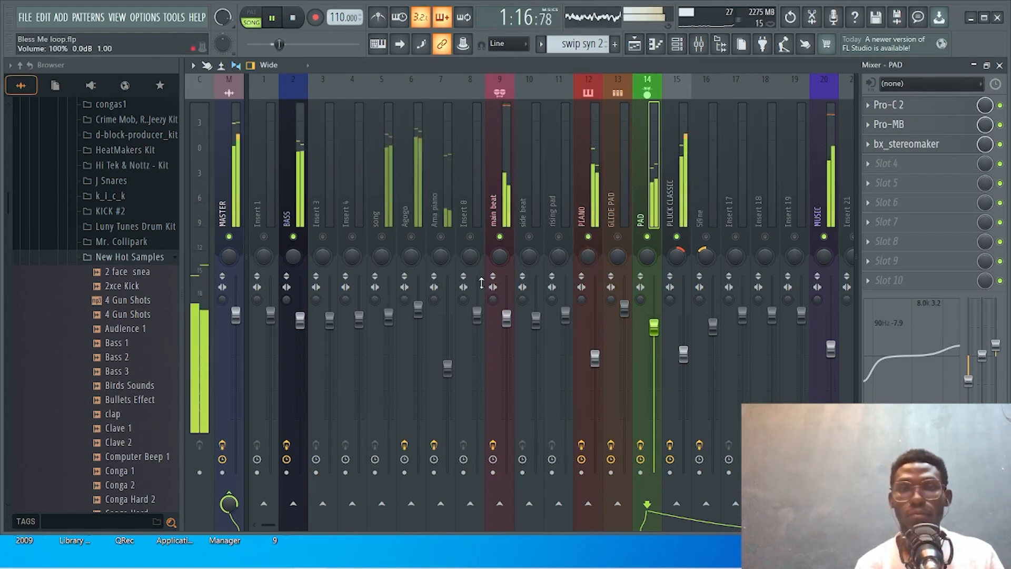
pyautogui.click(441, 238)
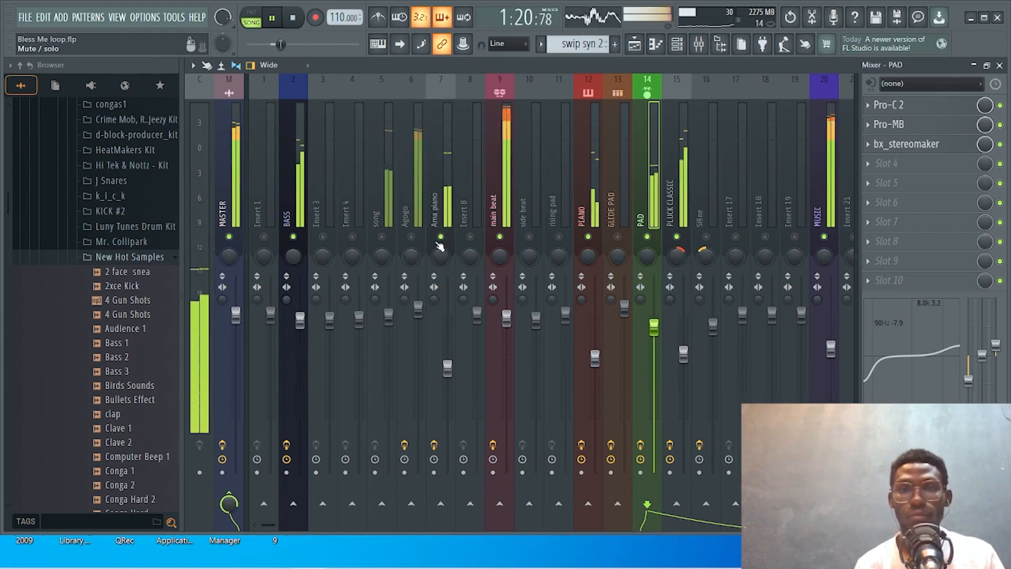
pyautogui.click(447, 366)
pyautogui.click(412, 237)
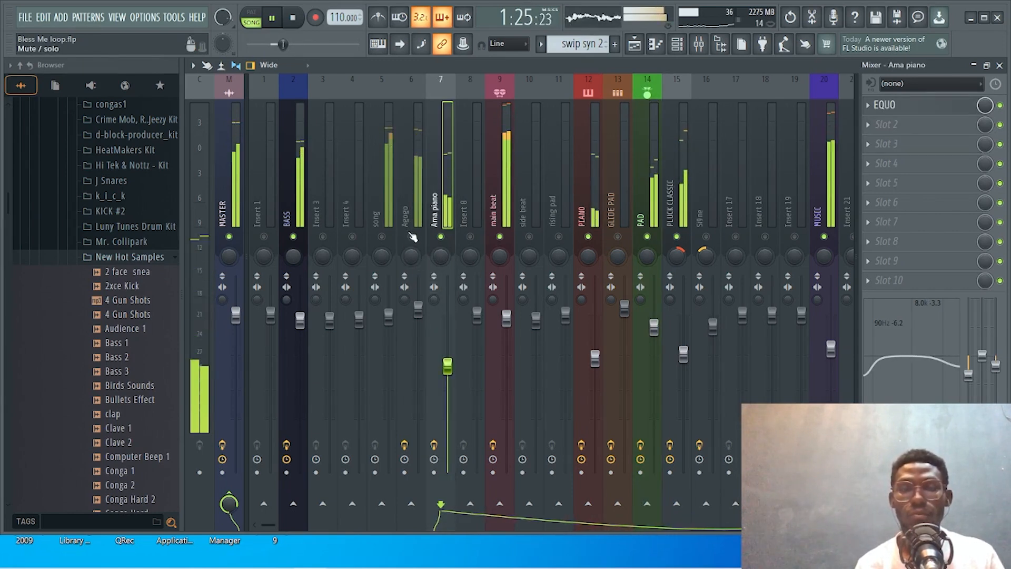
pyautogui.click(382, 237)
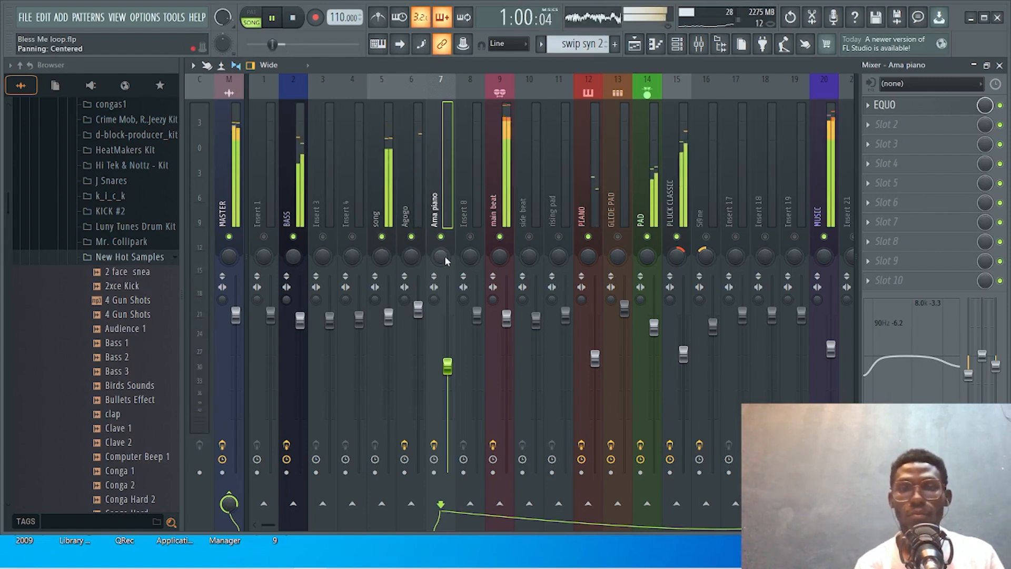
# Step: Stop playback and re-enable all the remaining muted mixer channels by soloing and unsoloing Insert 4
pyautogui.press('space')
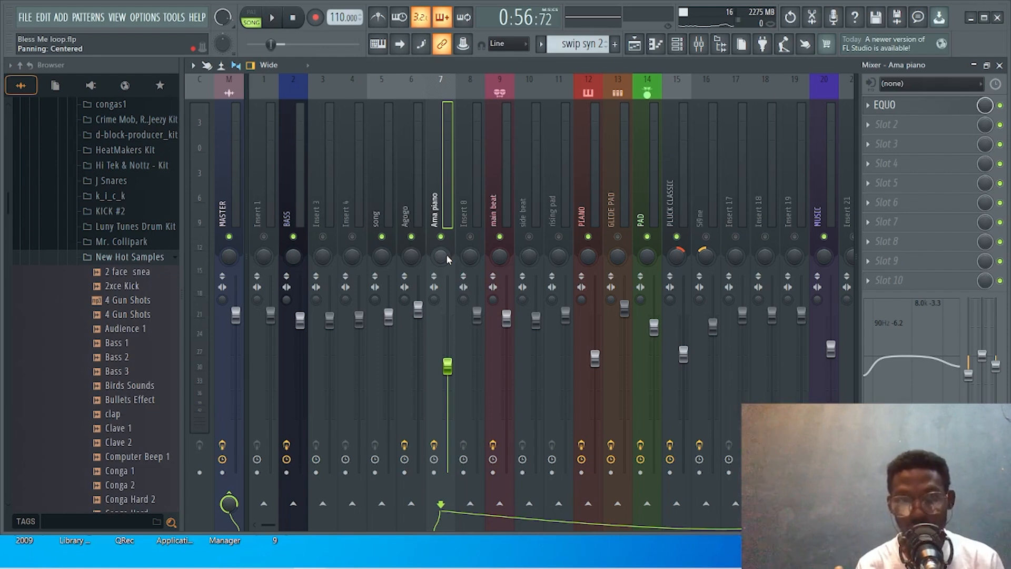
pyautogui.rightClick(354, 236)
pyautogui.rightClick(354, 236)
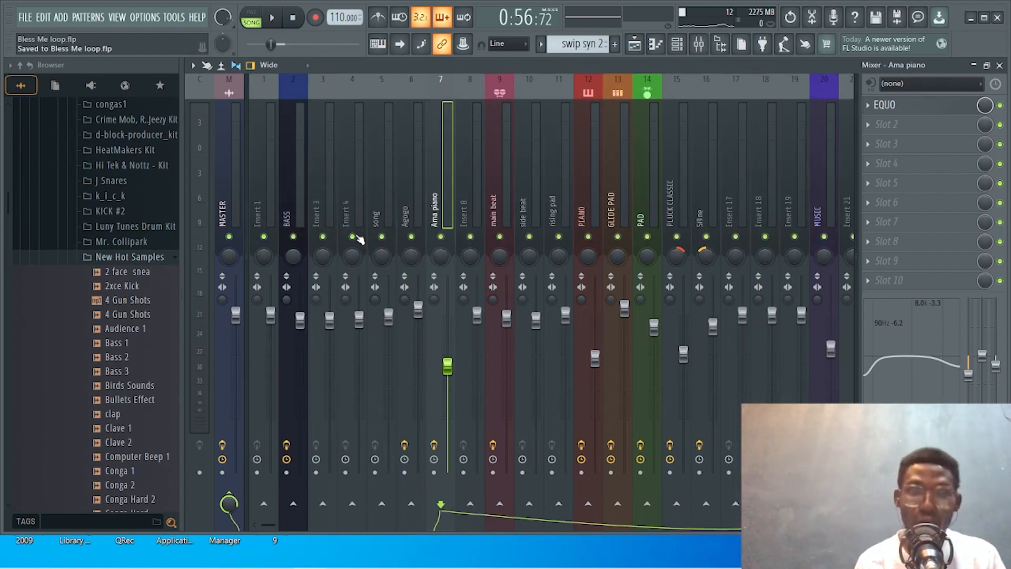